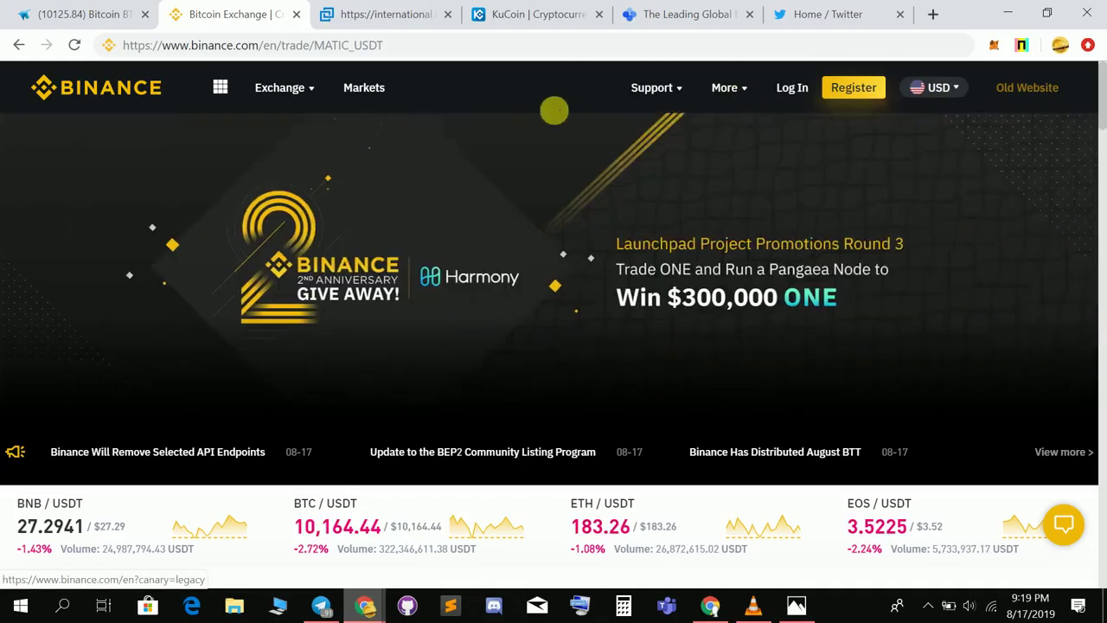
Switch to the old Binance website, dismiss the translation offer, and go to the Register page
{"action": "left_click", "coordinate": [1025, 89]}
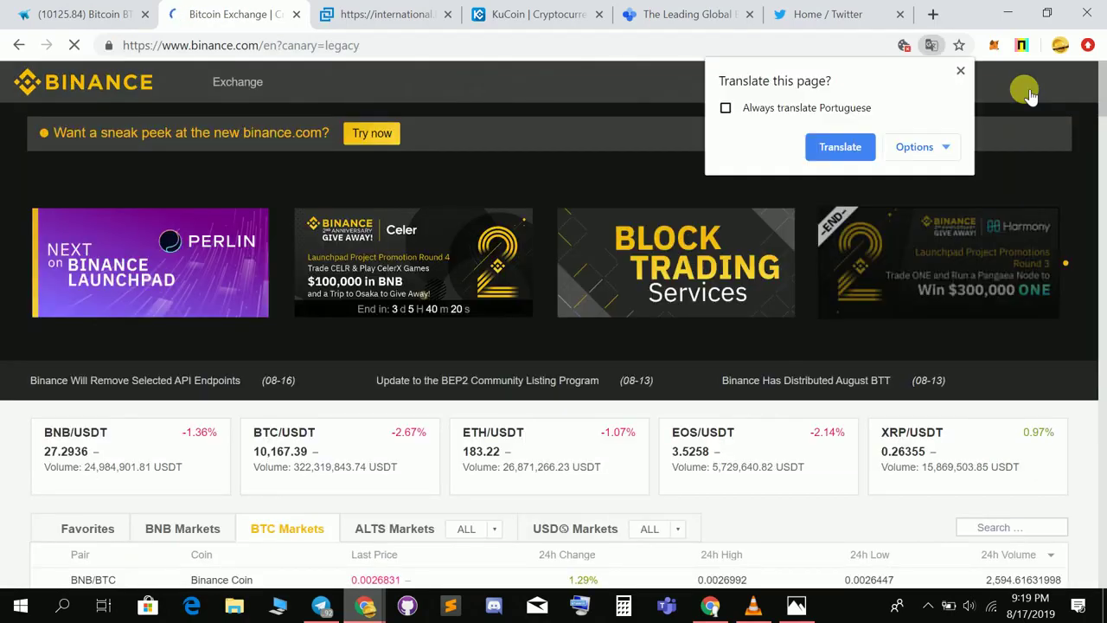
{"action": "left_click", "coordinate": [960, 72]}
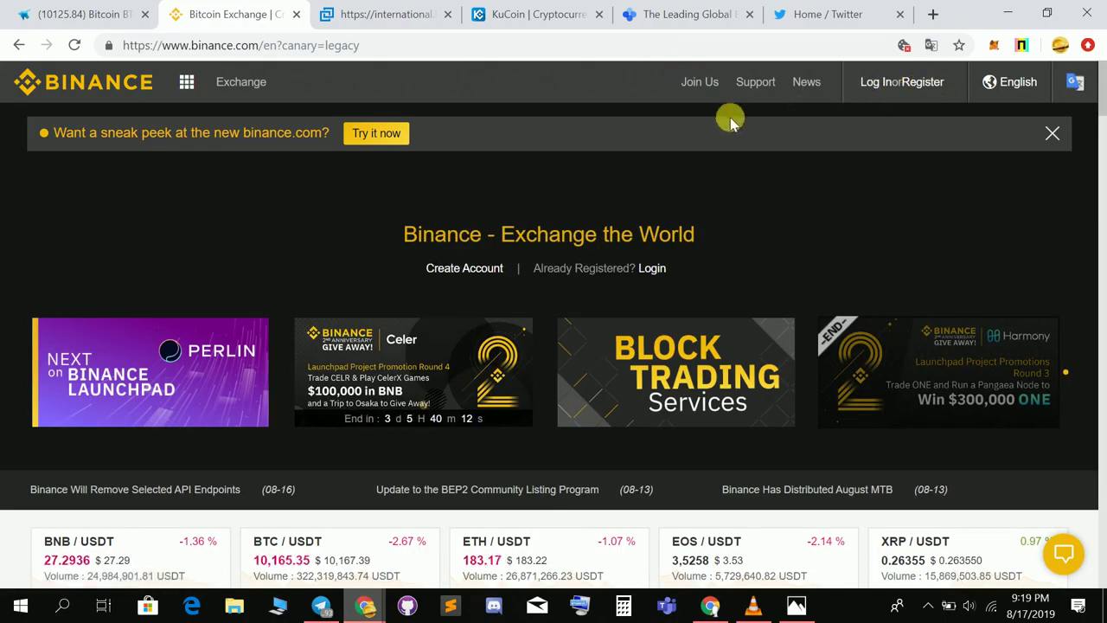
{"action": "left_click", "coordinate": [922, 83]}
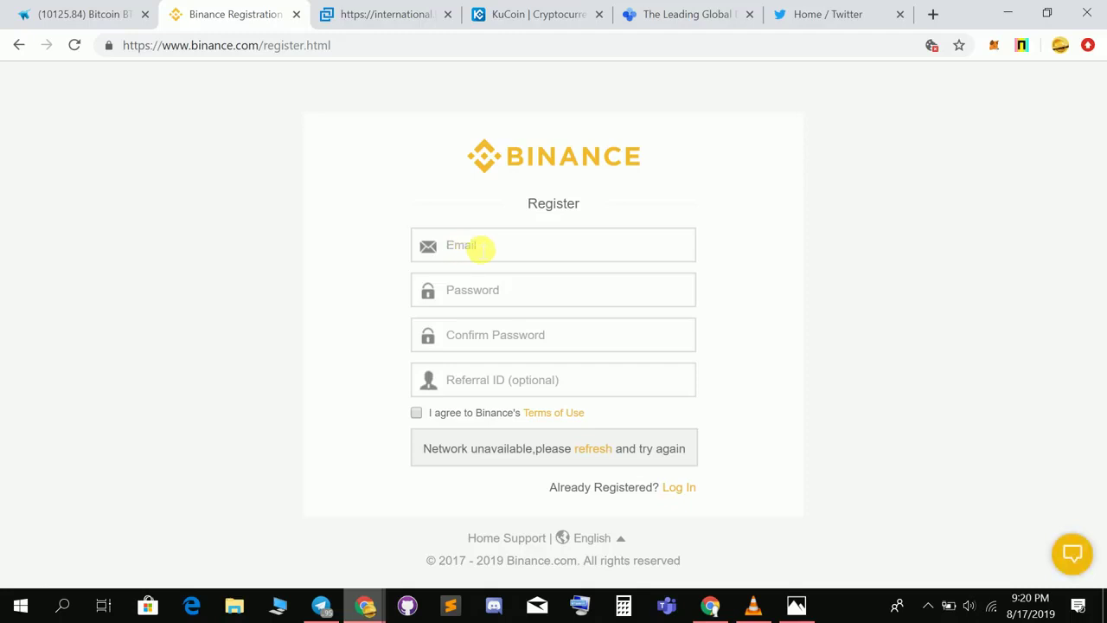
Fill the registration e-mail with the saved Gmail address, removing the stray extra letter
{"action": "left_click", "coordinate": [481, 248]}
{"action": "type", "text": "J"}
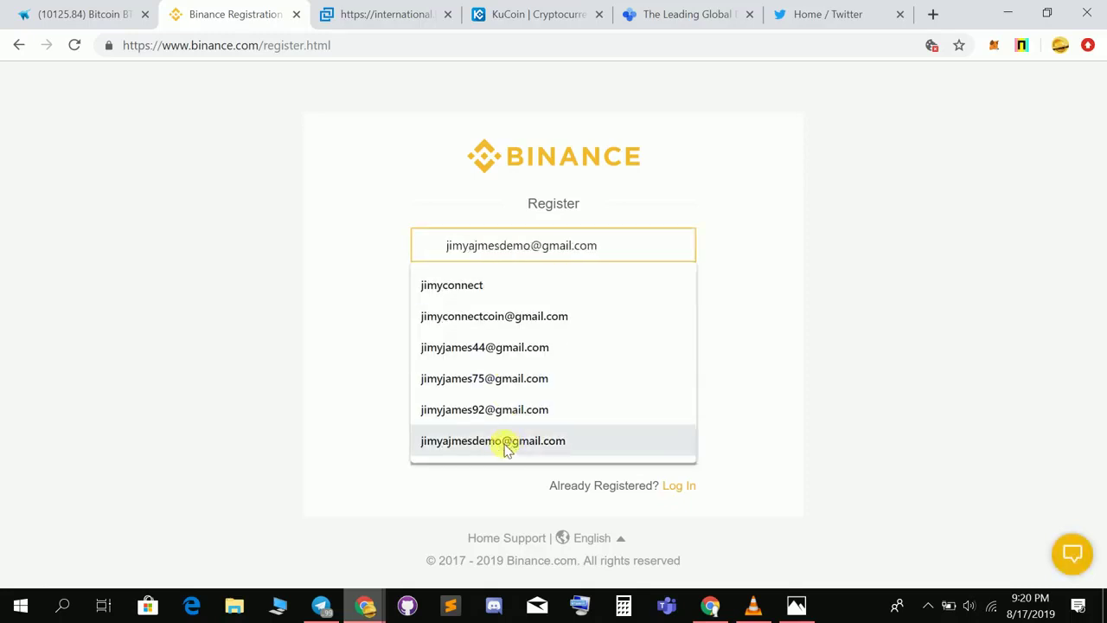
{"action": "left_click", "coordinate": [453, 443]}
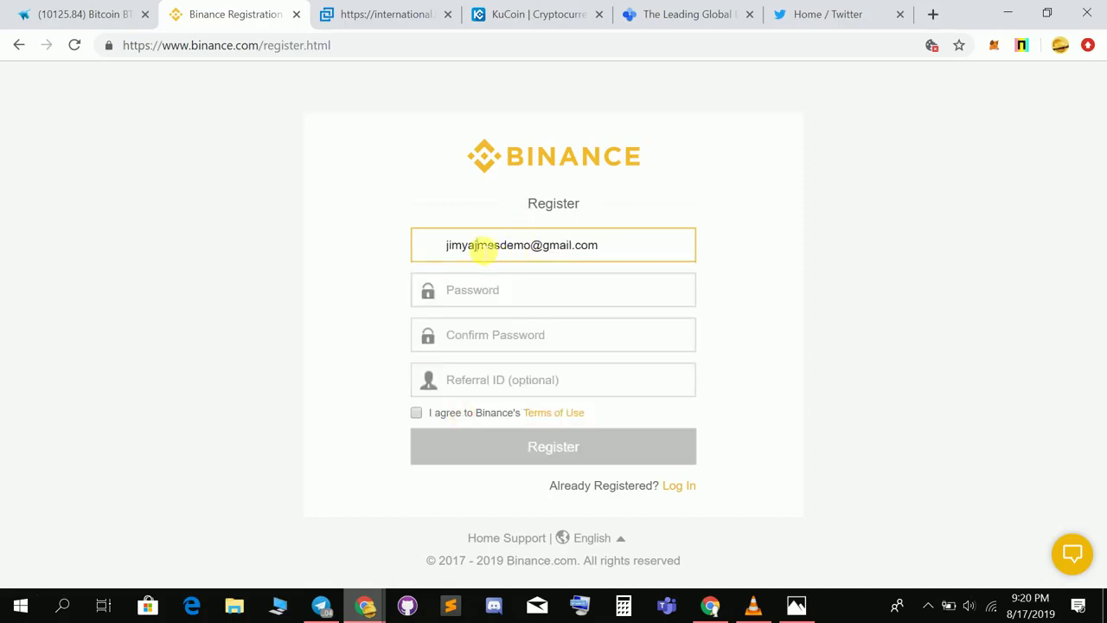
{"action": "type", "text": "a"}
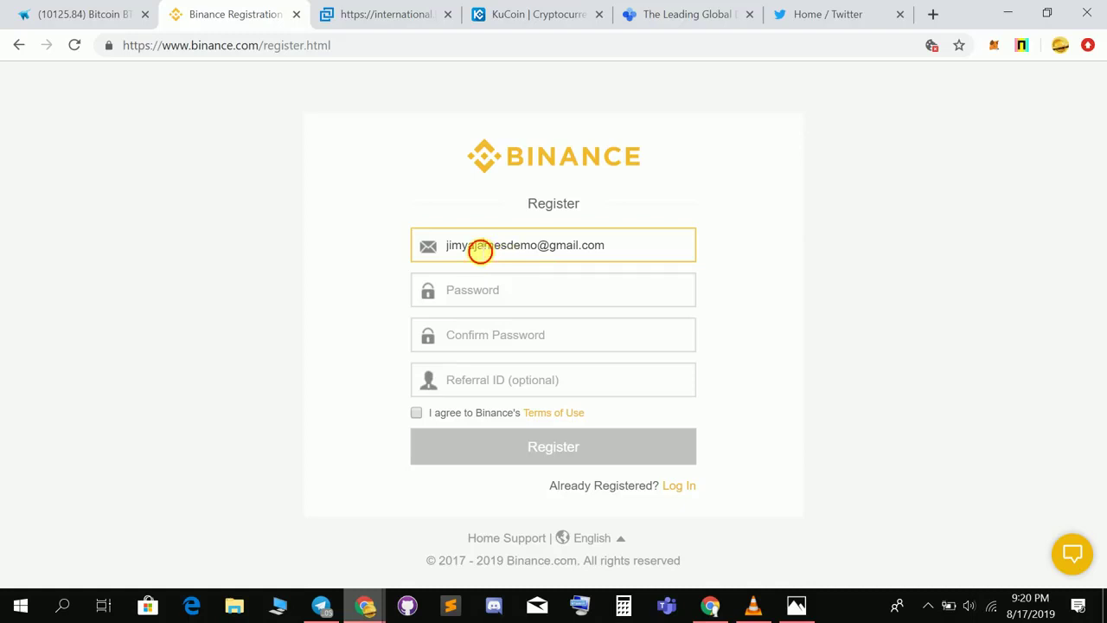
{"action": "key", "text": "BackSpace"}
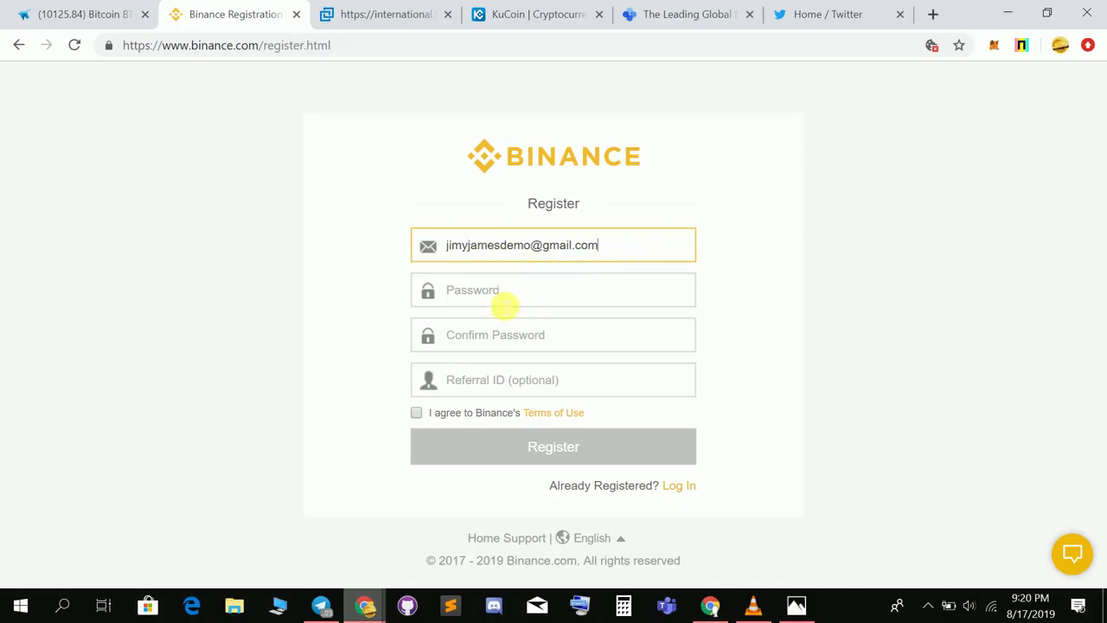
Enter the same password in Password and Confirm Password, and accept the Terms of Use
{"action": "left_click", "coordinate": [504, 301]}
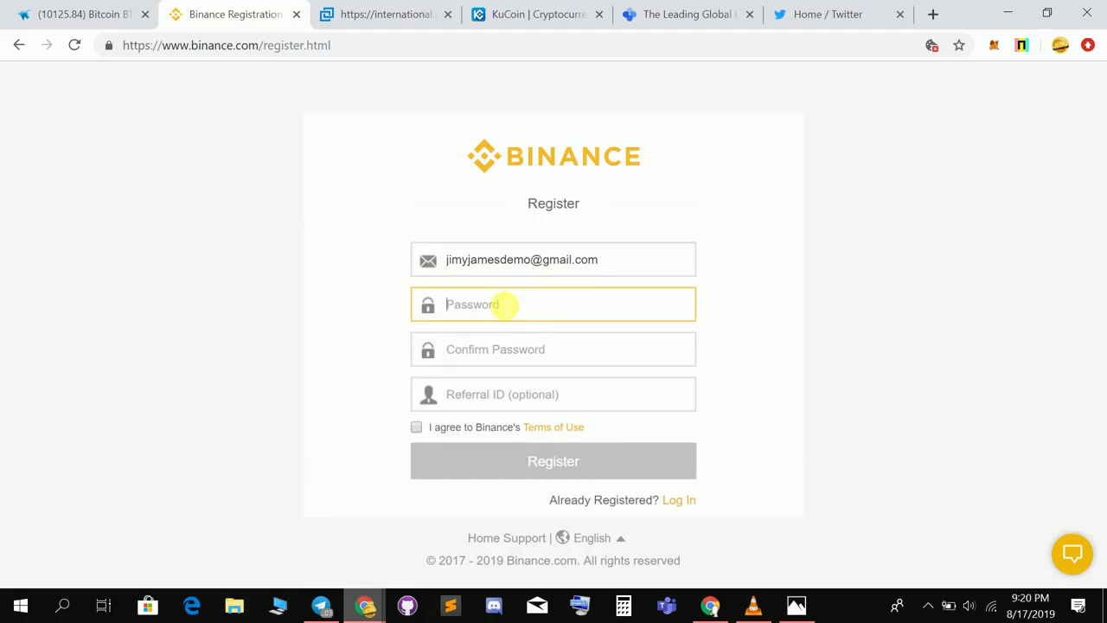
{"action": "type", "text": "••••••••••••"}
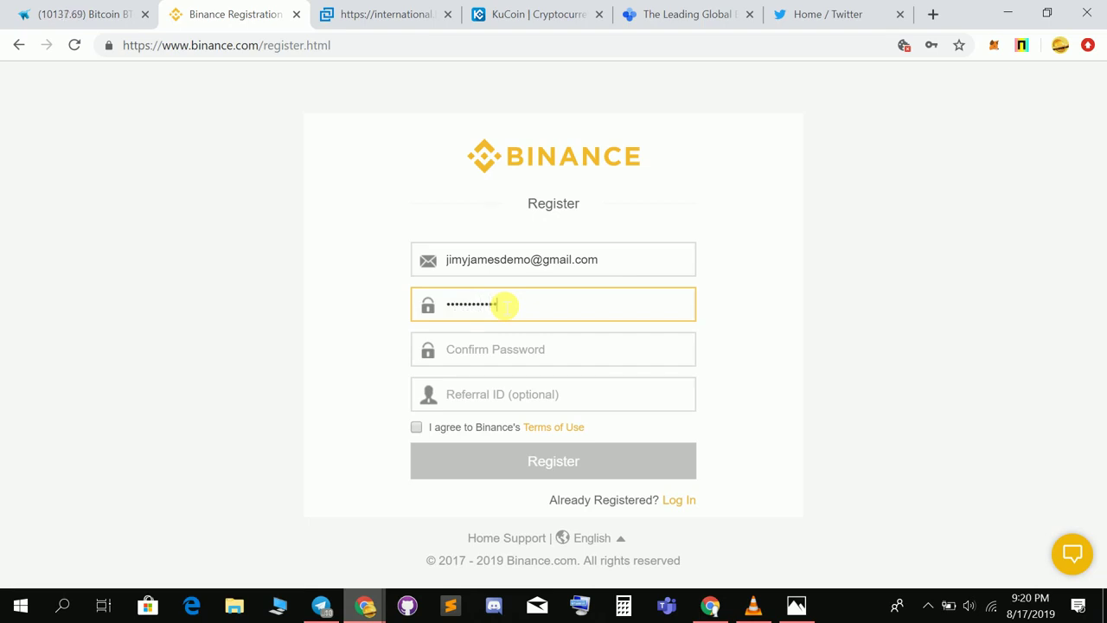
{"action": "left_click", "coordinate": [482, 349]}
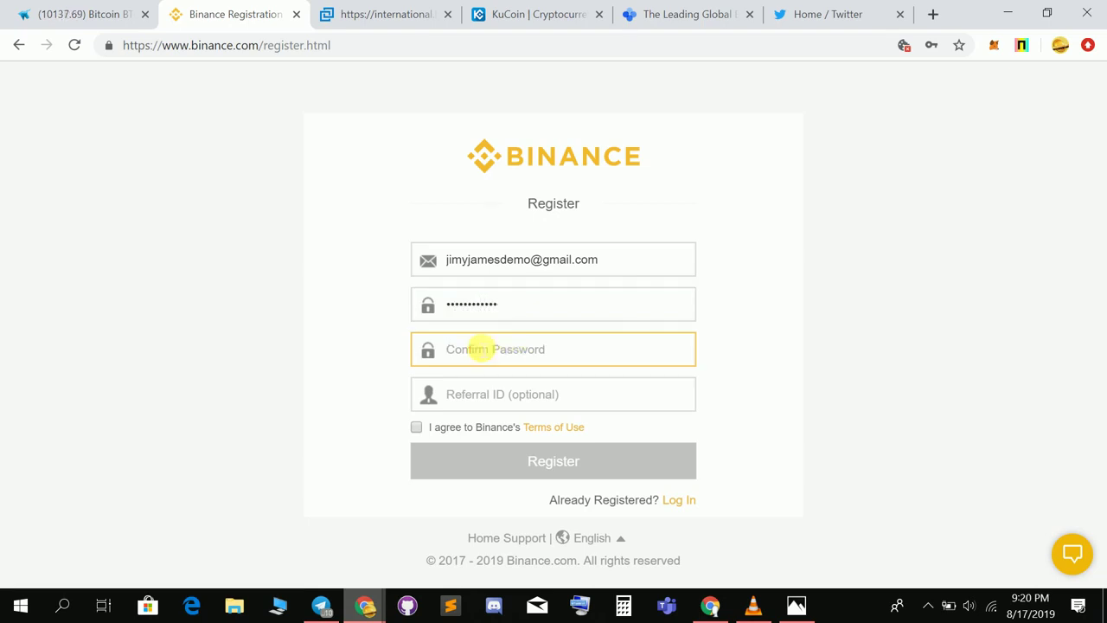
{"action": "type", "text": "••••••••••••"}
{"action": "left_click", "coordinate": [416, 427]}
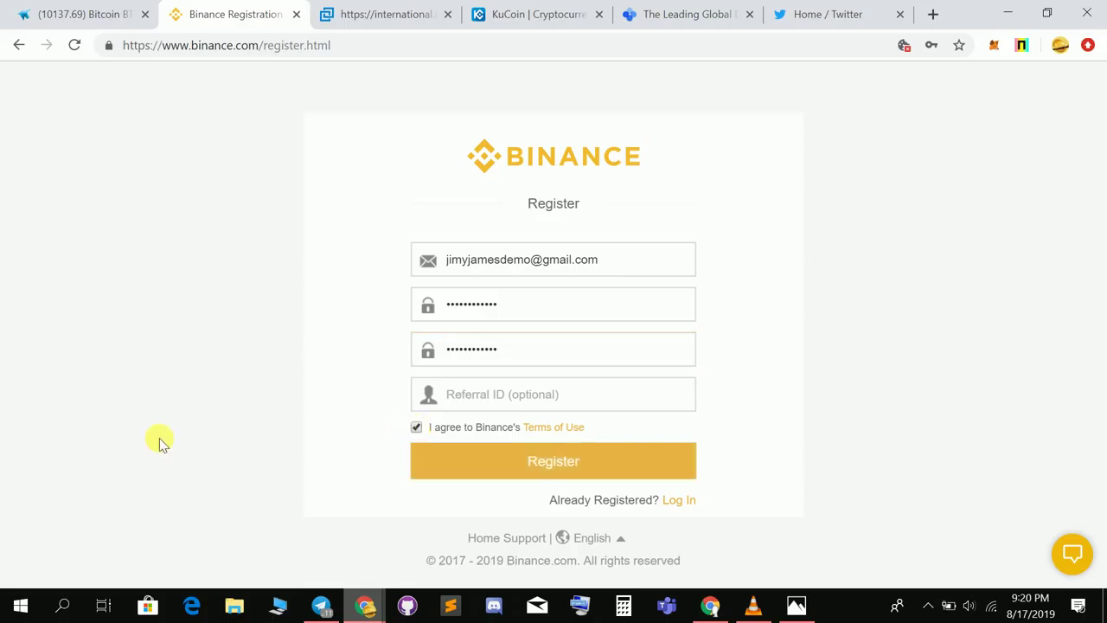
{"action": "left_click", "coordinate": [415, 427]}
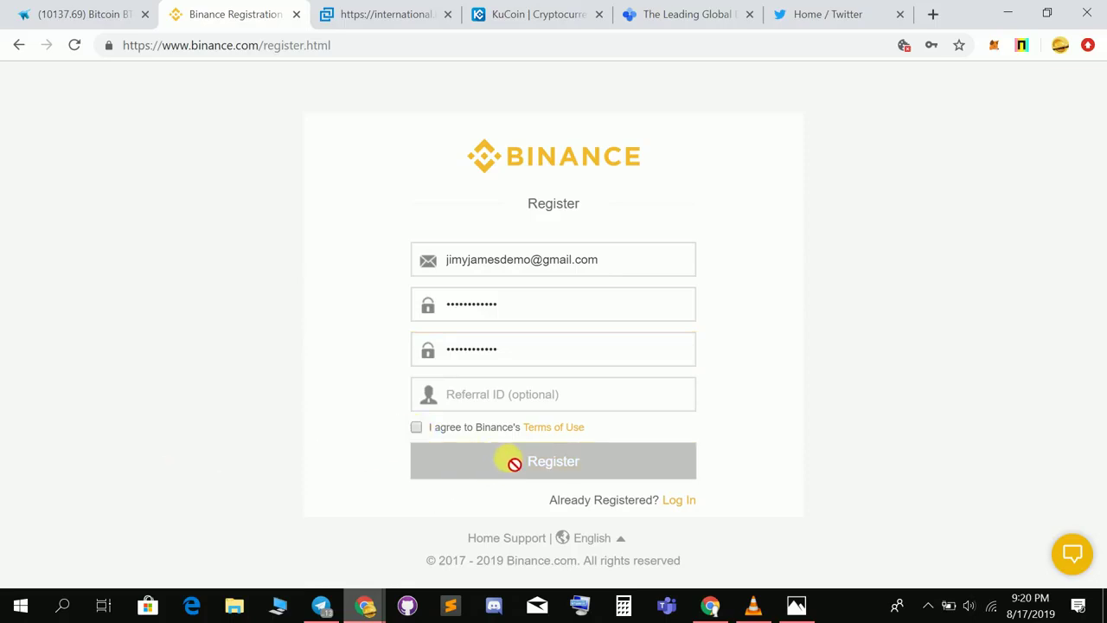
{"action": "left_click", "coordinate": [416, 427]}
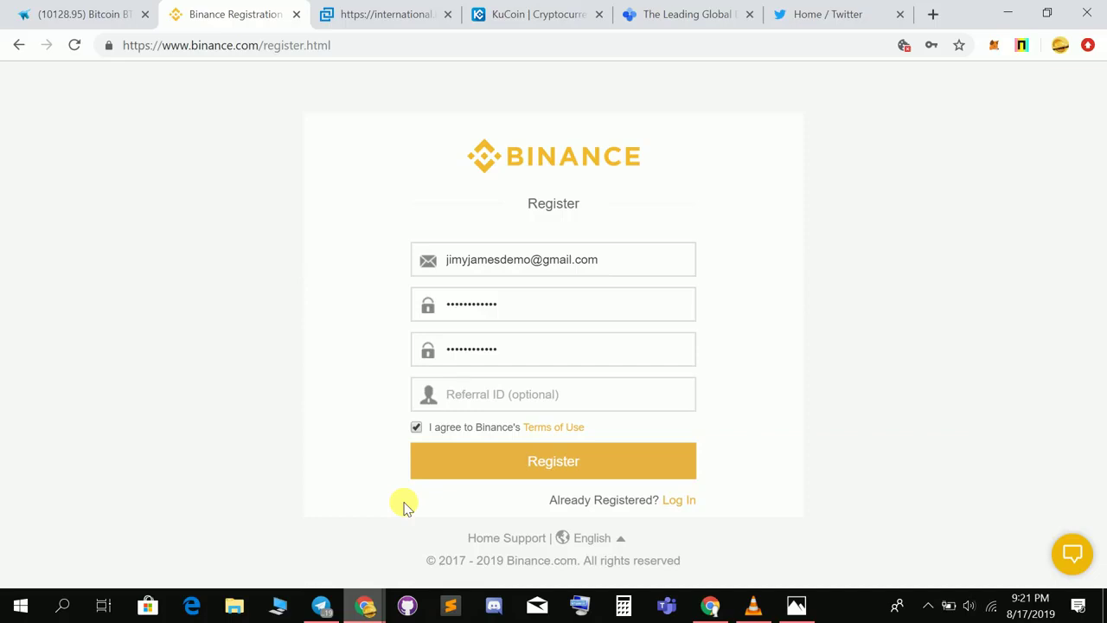
Submit the registration and slide the puzzle piece into its slot until the Email Verification page appears
{"action": "left_click", "coordinate": [548, 461]}
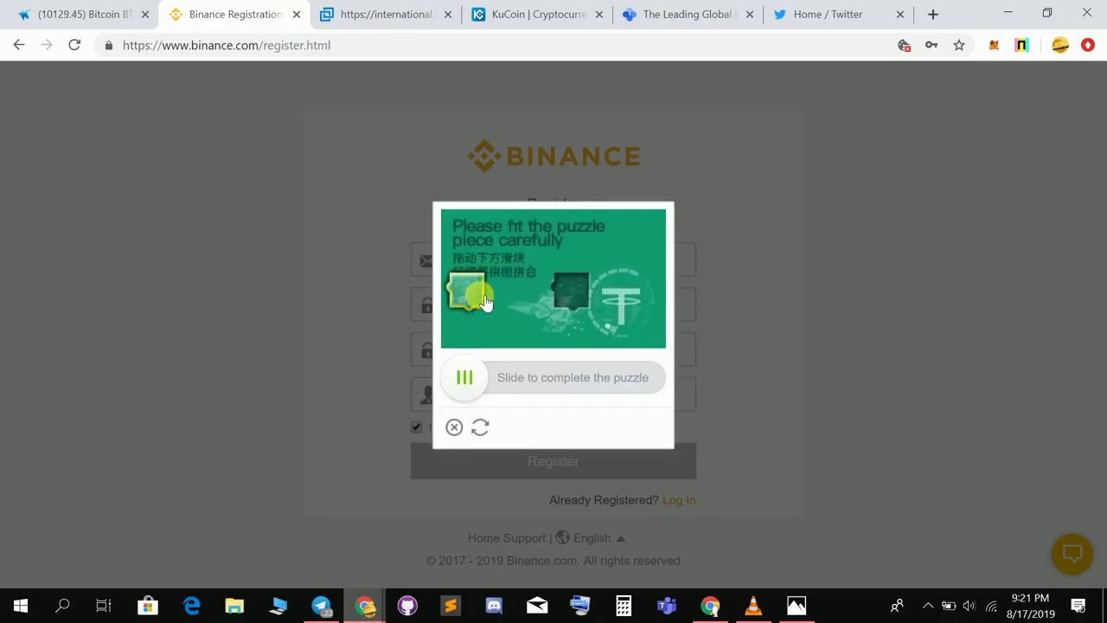
{"action": "left_click_drag", "start_coordinate": [484, 300], "coordinate": [636, 303]}
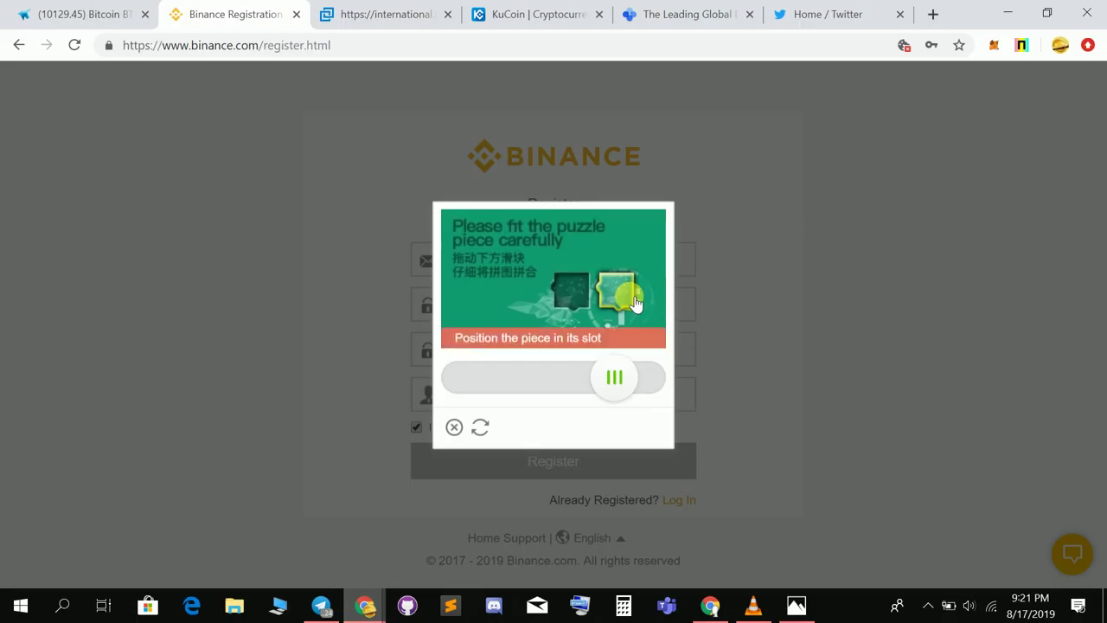
{"action": "left_click_drag", "start_coordinate": [471, 299], "coordinate": [574, 296]}
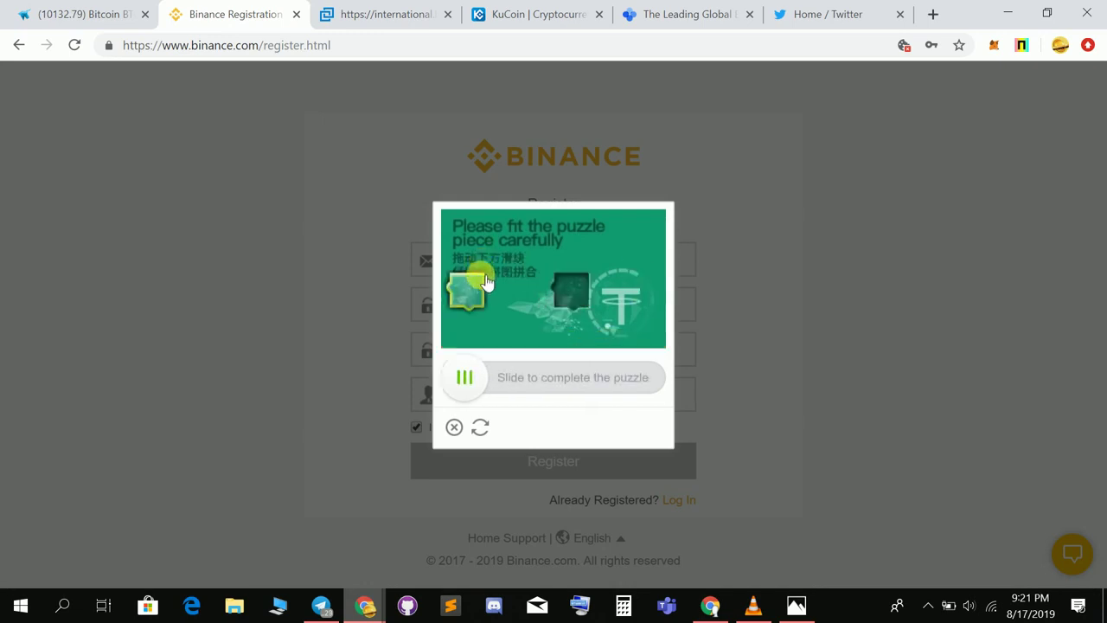
{"action": "left_click_drag", "start_coordinate": [475, 287], "coordinate": [581, 293]}
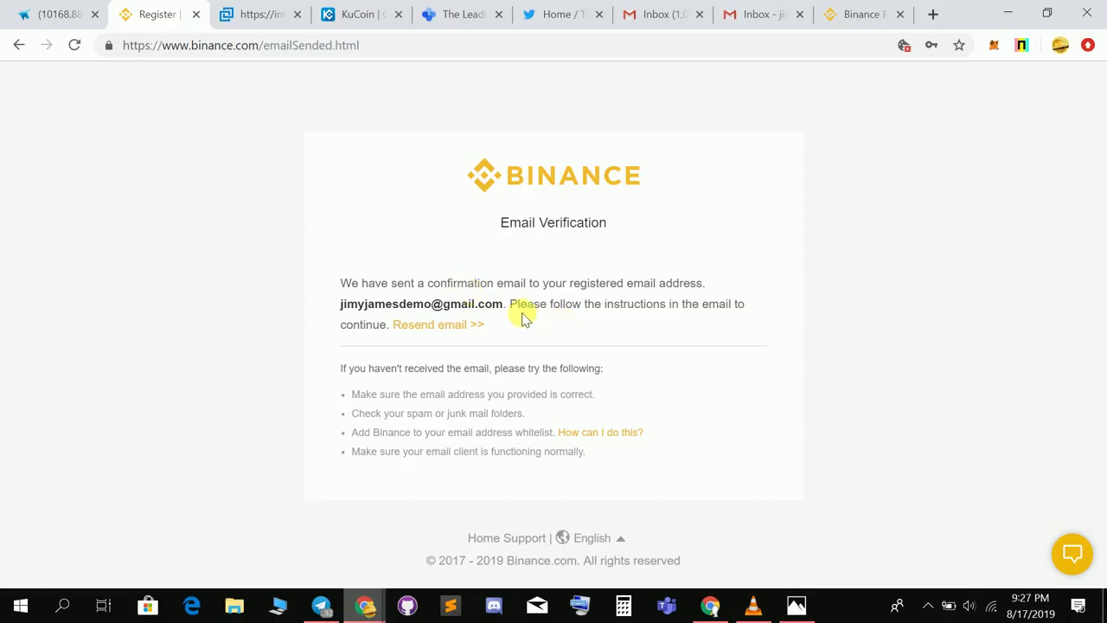
Read Binance's 'Confirm Your Registration' email in Gmail, then return to the Binance login tab
{"action": "left_click", "coordinate": [761, 12]}
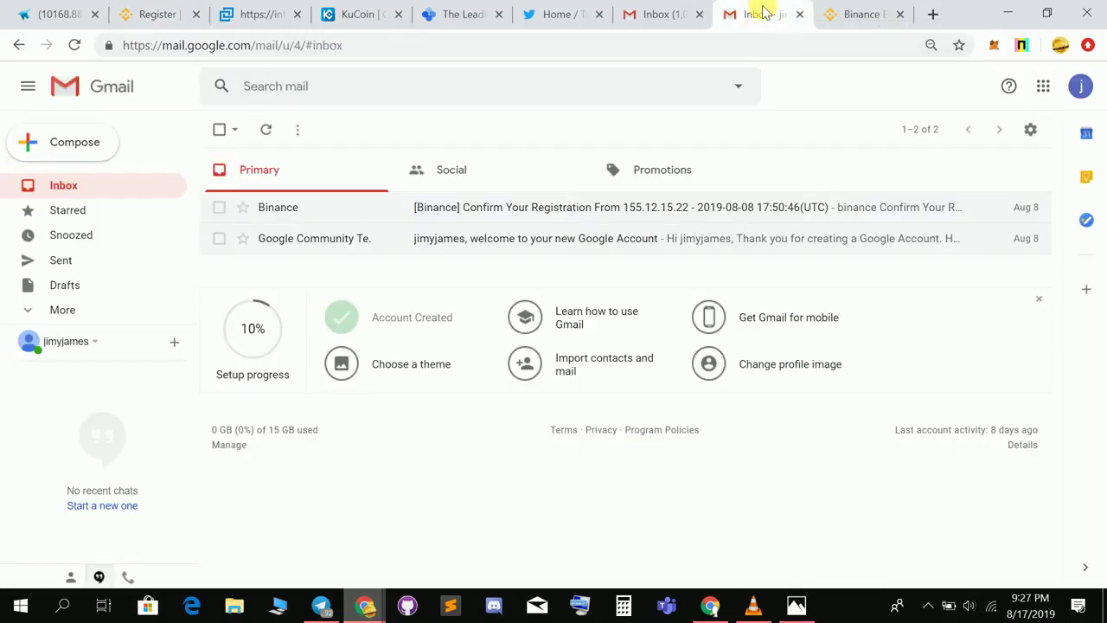
{"action": "left_click", "coordinate": [518, 209]}
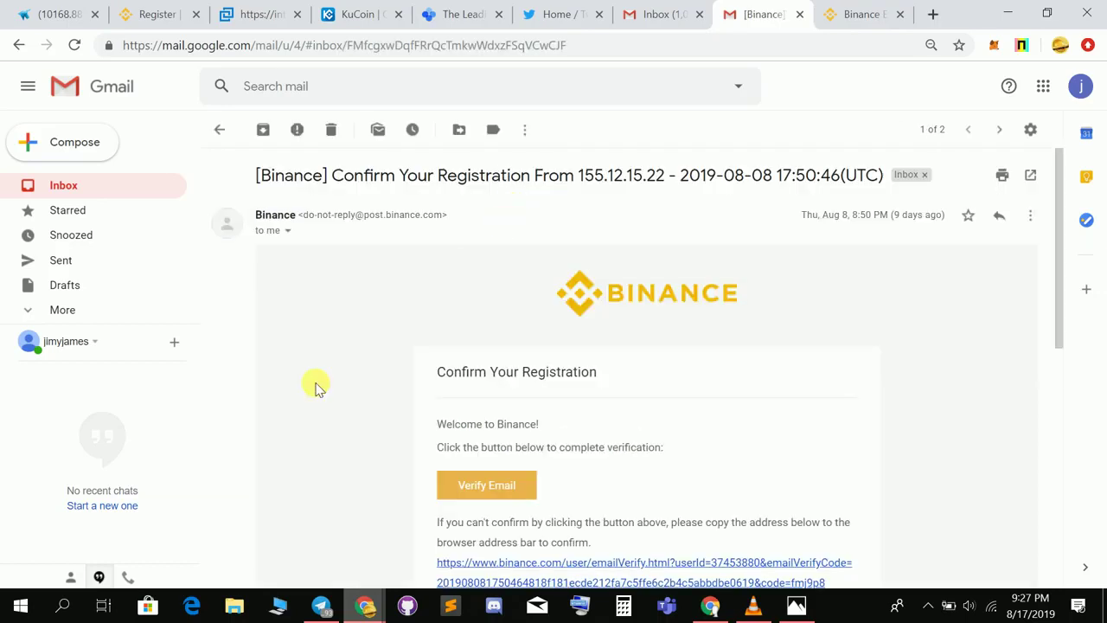
{"action": "scroll", "coordinate": [315, 387], "scroll_direction": "down", "scroll_amount": 2}
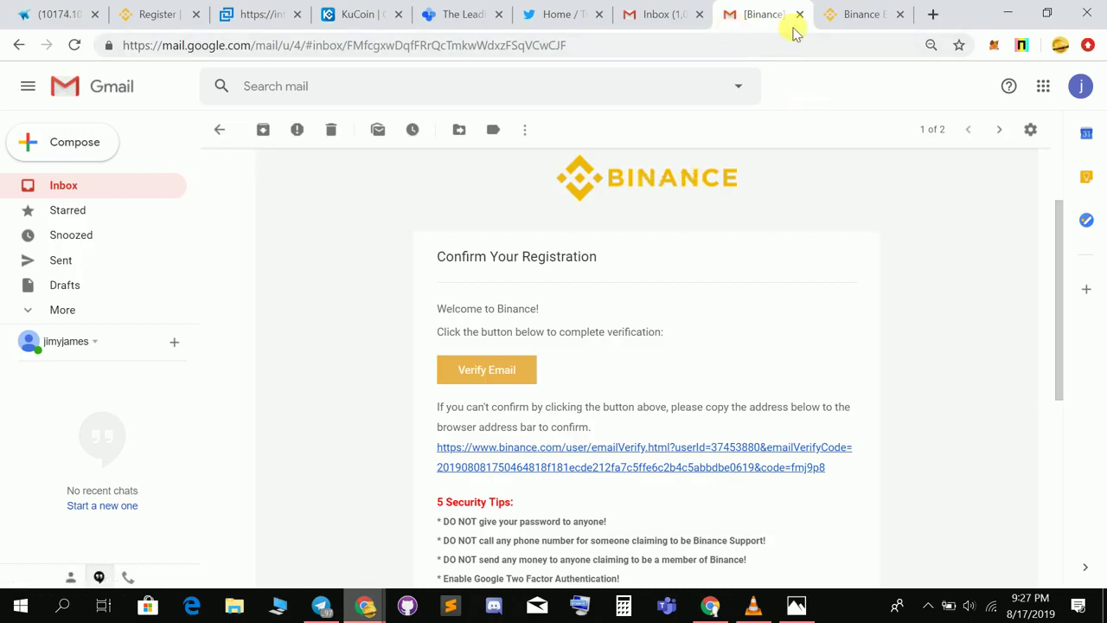
{"action": "left_click", "coordinate": [851, 19]}
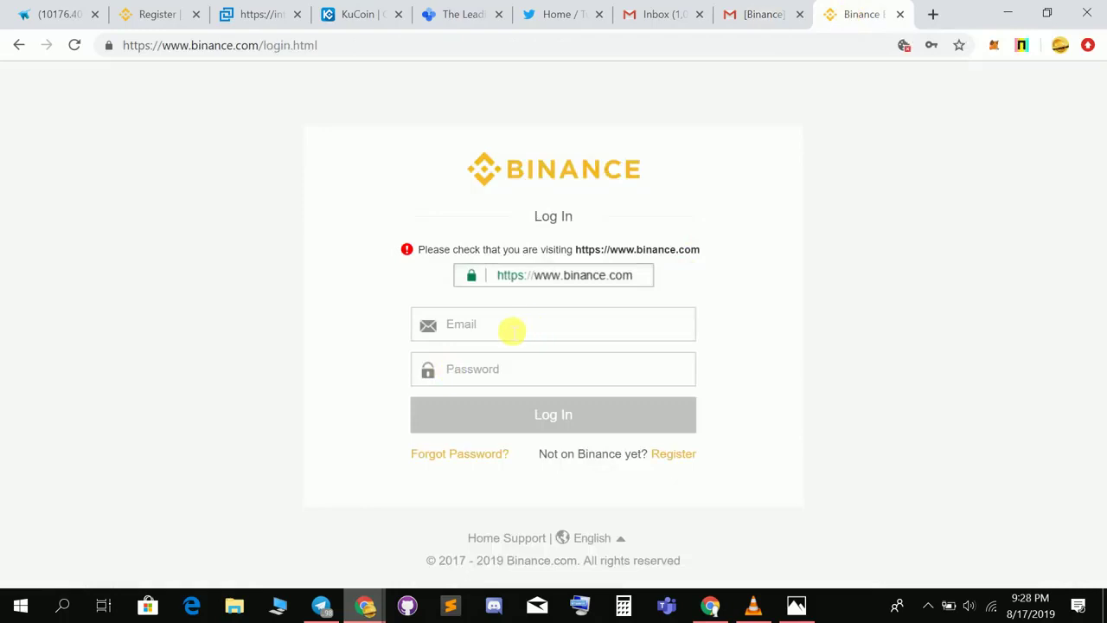
Log in with the autofilled registered e-mail and the account password
{"action": "left_click", "coordinate": [511, 330]}
{"action": "left_click", "coordinate": [484, 394]}
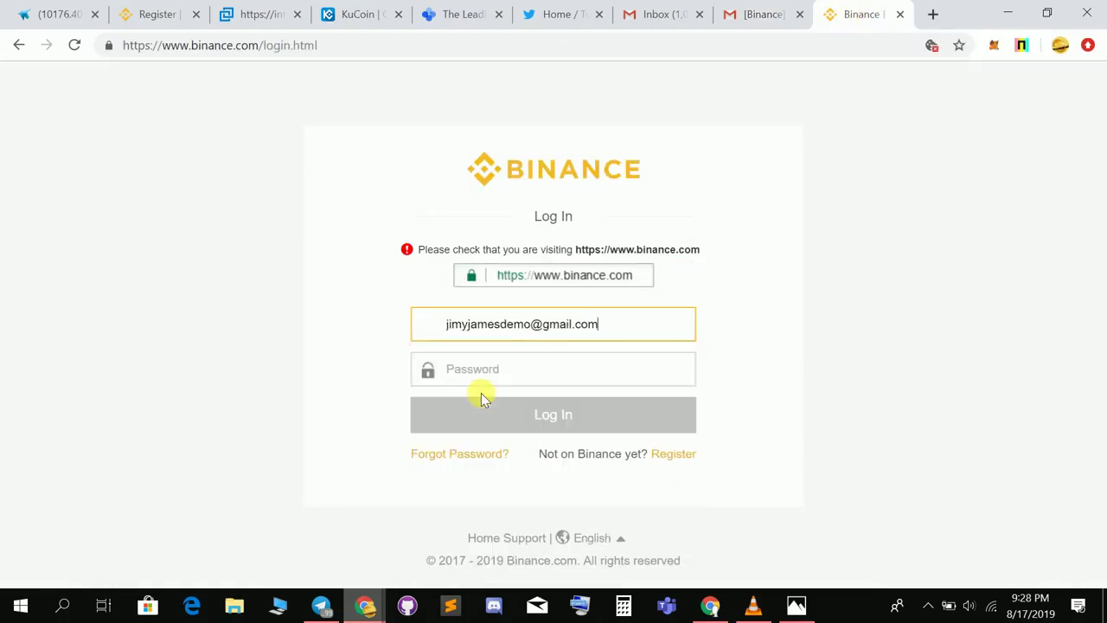
{"action": "left_click", "coordinate": [501, 377]}
{"action": "type", "text": "•••••••••••"}
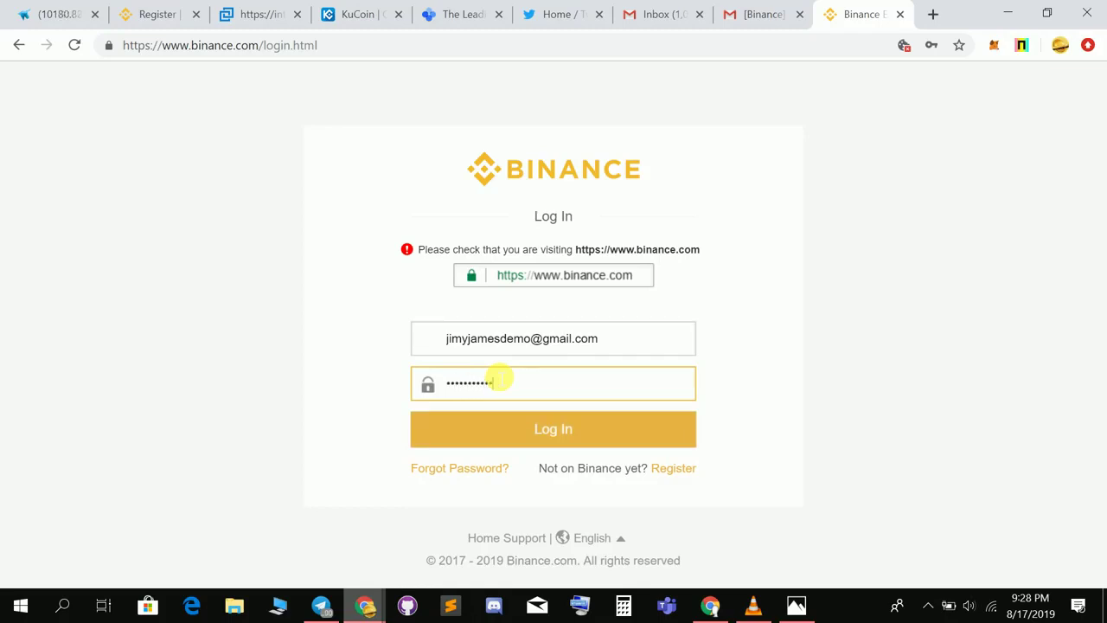
{"action": "type", "text": "•"}
{"action": "left_click", "coordinate": [483, 432]}
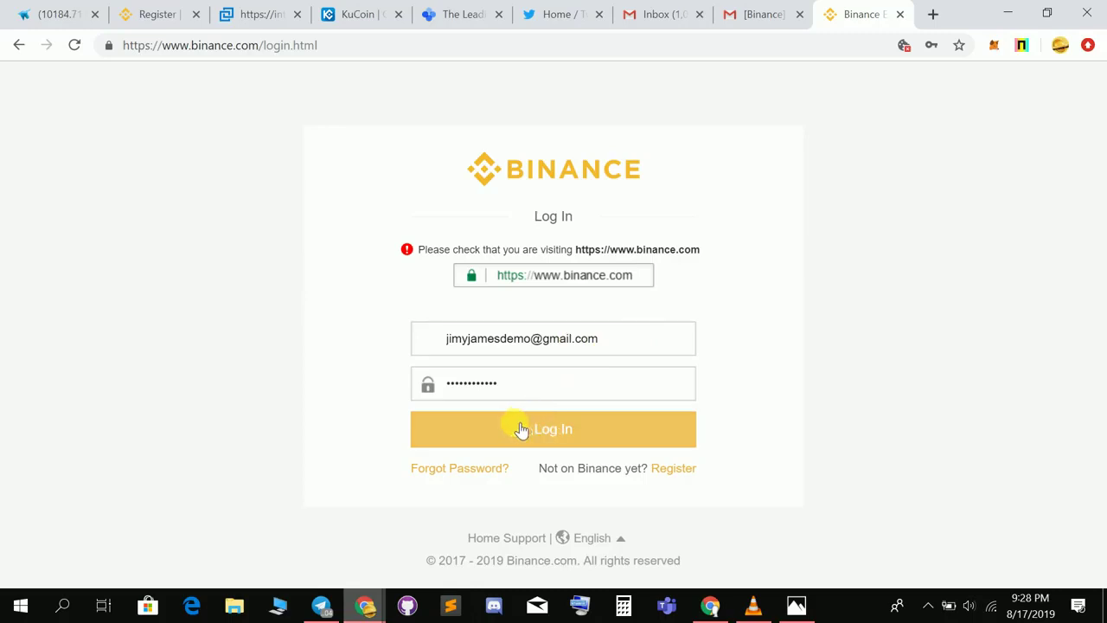
{"action": "left_click", "coordinate": [514, 426]}
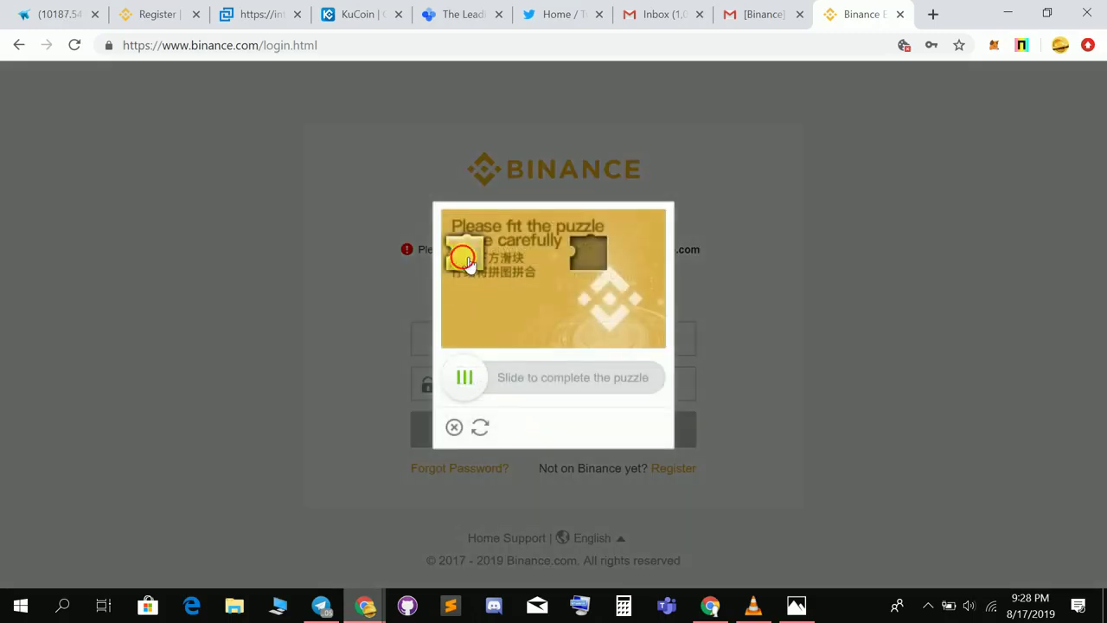
Solve the login slide puzzle to reach My Account, then show the 2FA title image in Photos
{"action": "left_click_drag", "start_coordinate": [465, 262], "coordinate": [593, 257]}
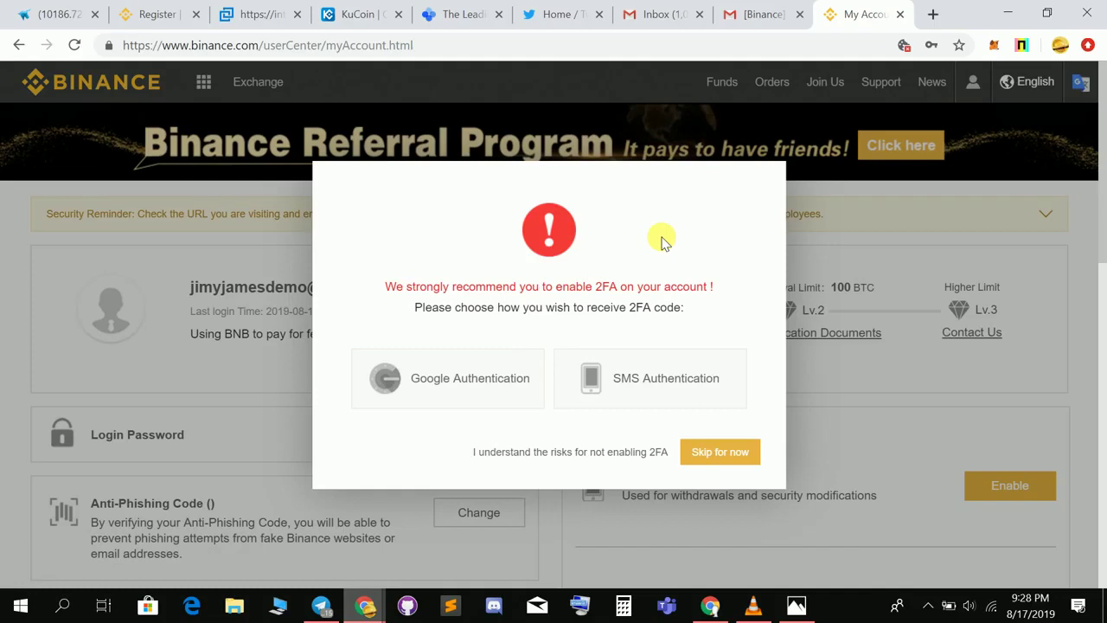
{"action": "left_click", "coordinate": [796, 608]}
{"action": "key", "text": "Right"}
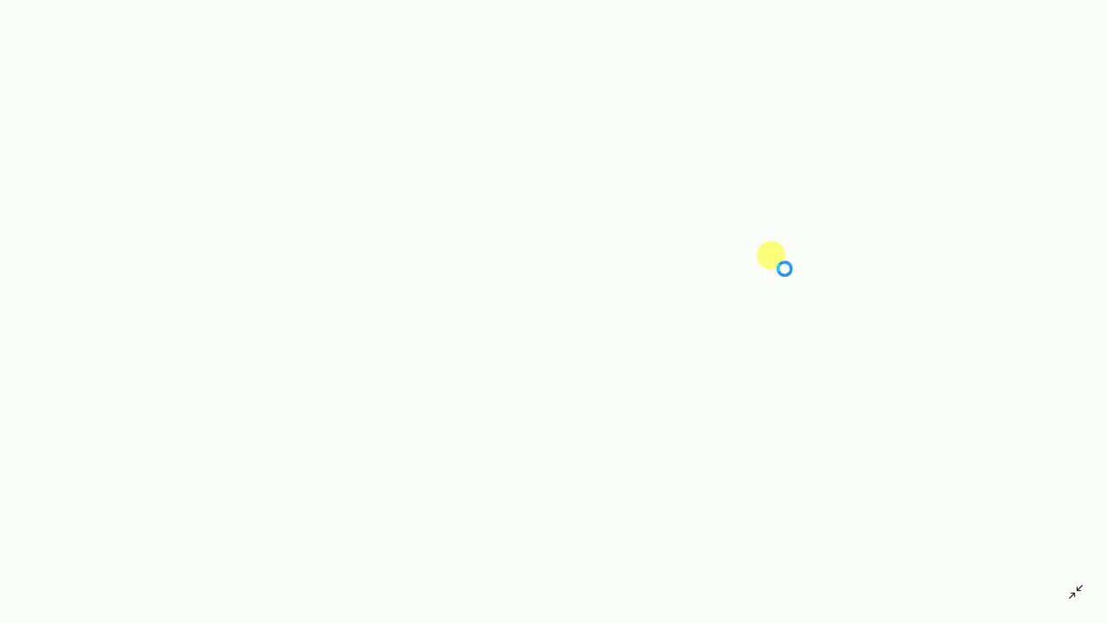
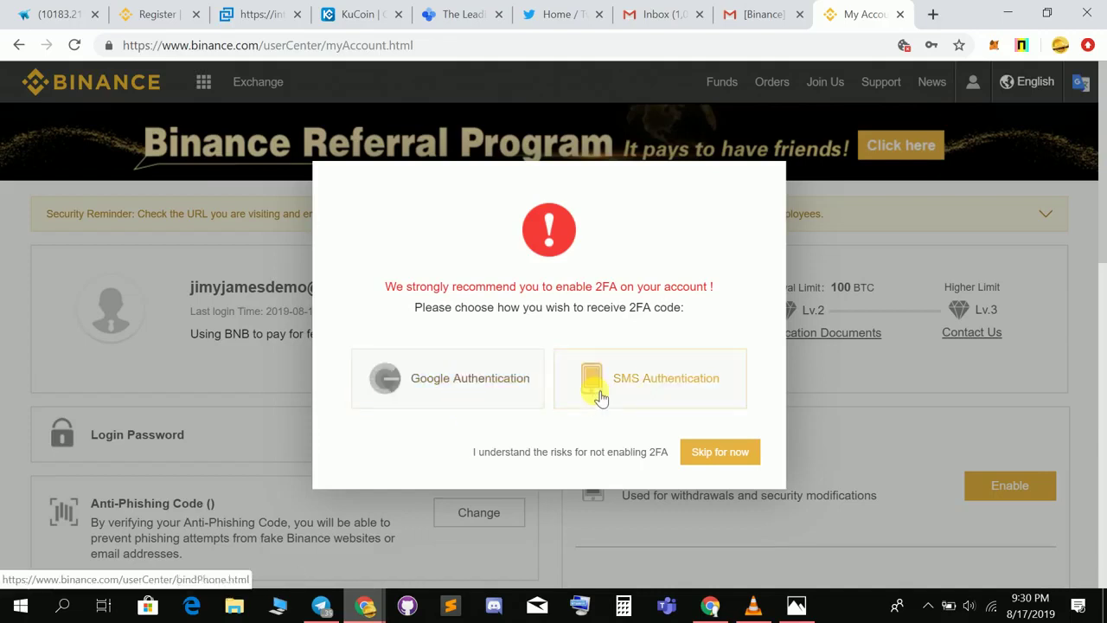
Pick SMS Authentication in the 2FA recommendation popup
{"action": "left_click", "coordinate": [650, 384]}
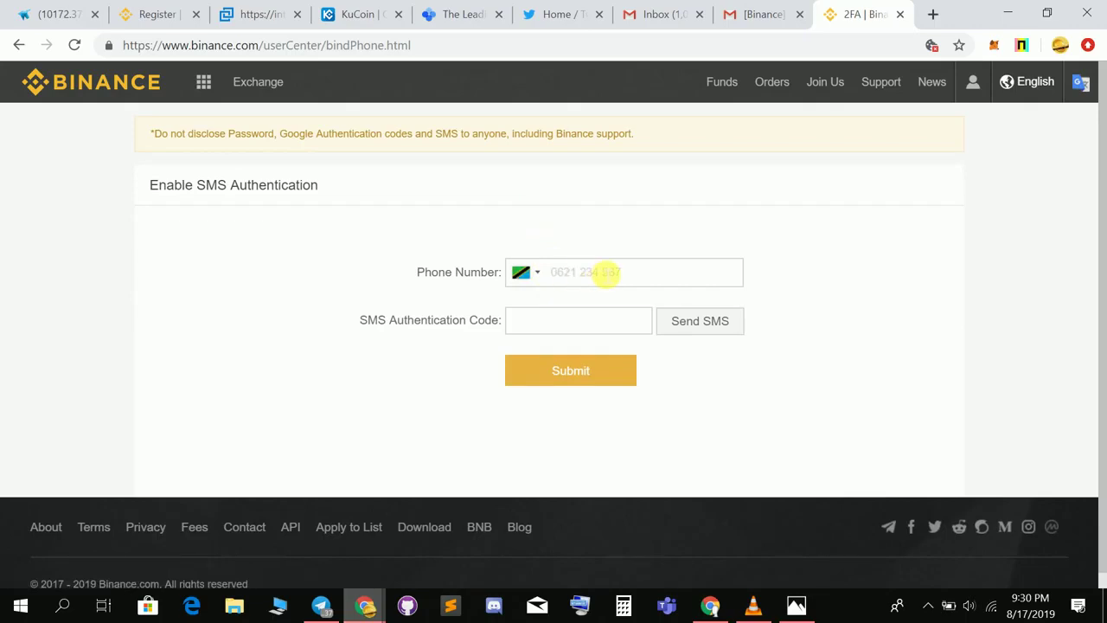
Fill the SMS code from a saved autofill entry and type the phone number, trimming extra digits
{"action": "left_click", "coordinate": [585, 271]}
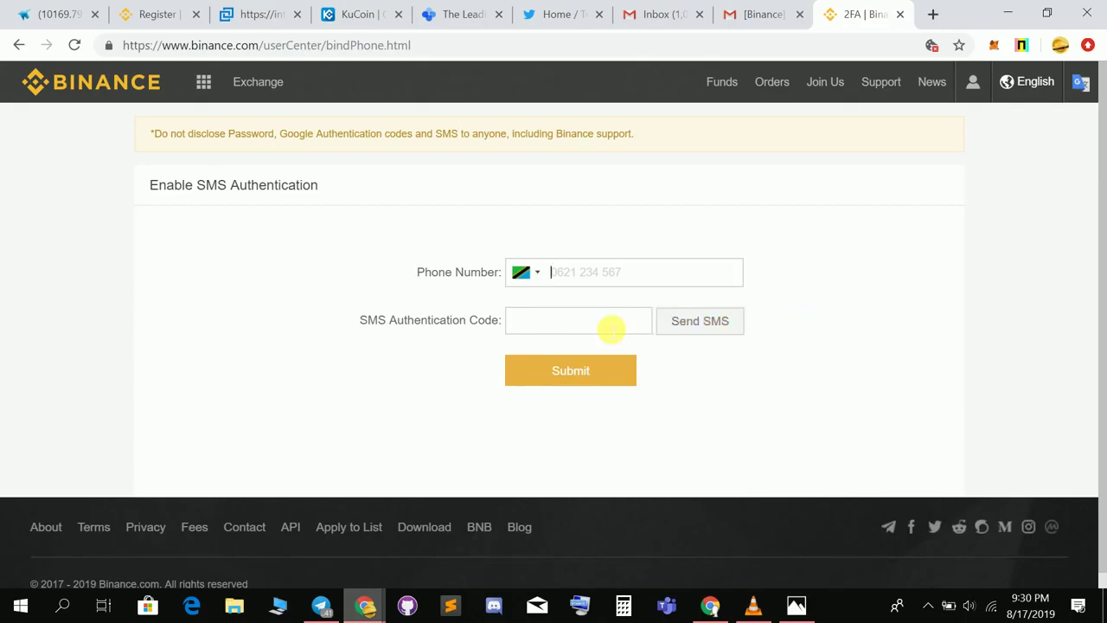
{"action": "left_click", "coordinate": [611, 328]}
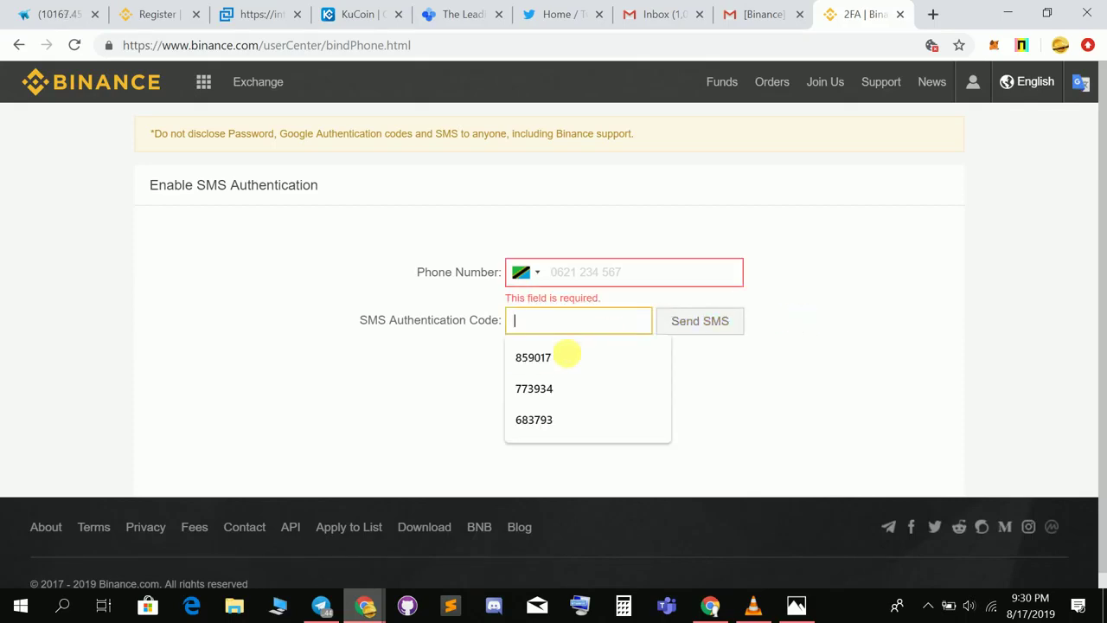
{"action": "left_click", "coordinate": [537, 357]}
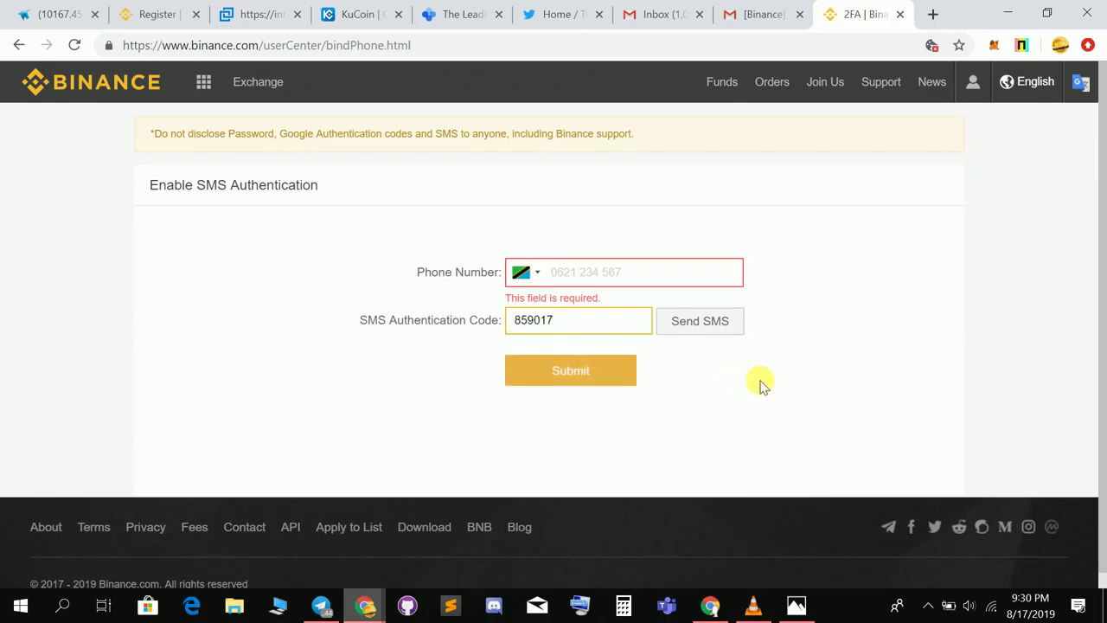
{"action": "left_click", "coordinate": [595, 274]}
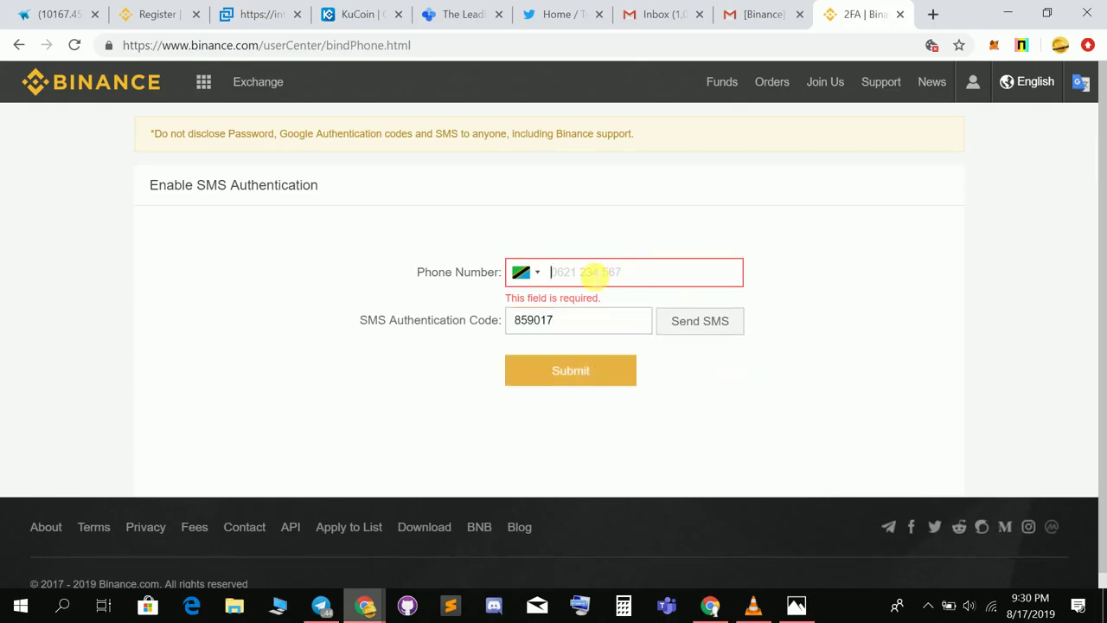
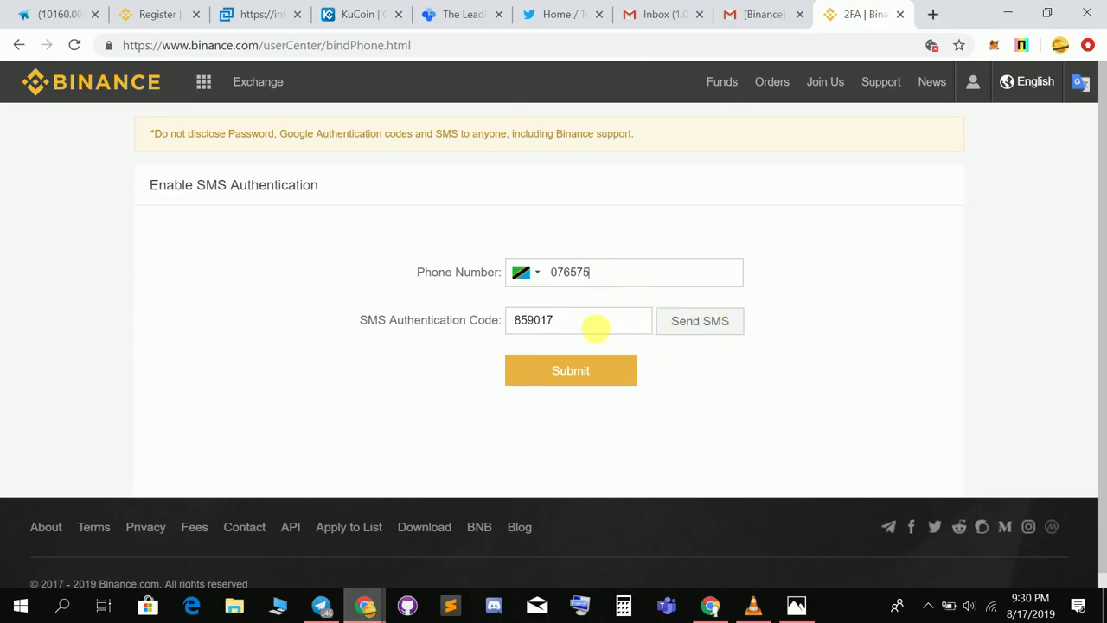
Submit the SMS authentication form, which reports the phone number is wrong
{"action": "double_click", "coordinate": [573, 328]}
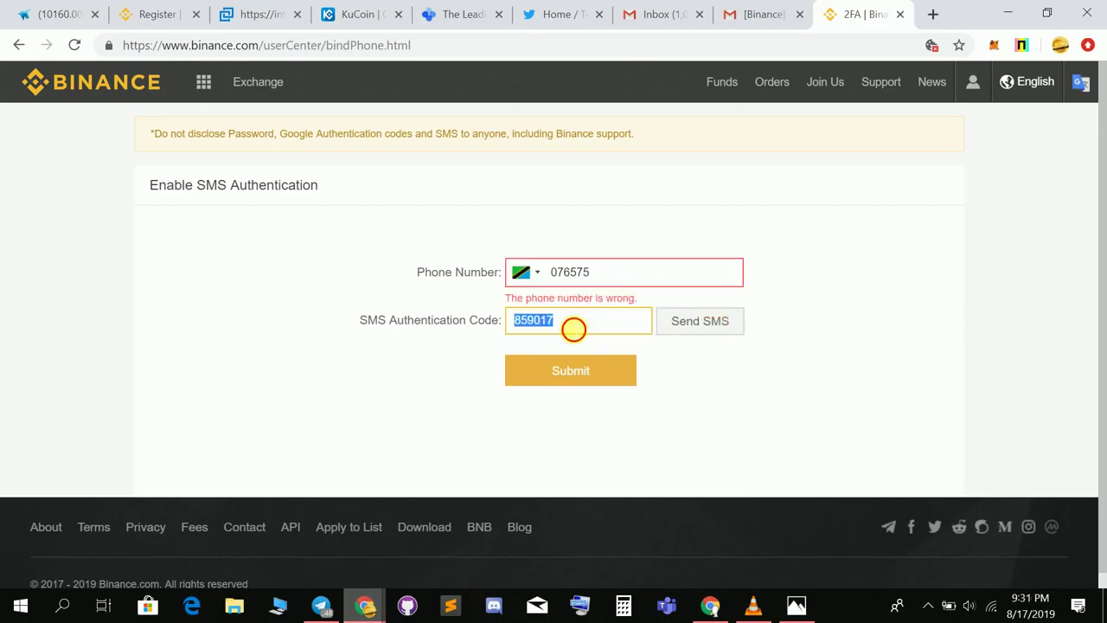
{"action": "left_click", "coordinate": [573, 328]}
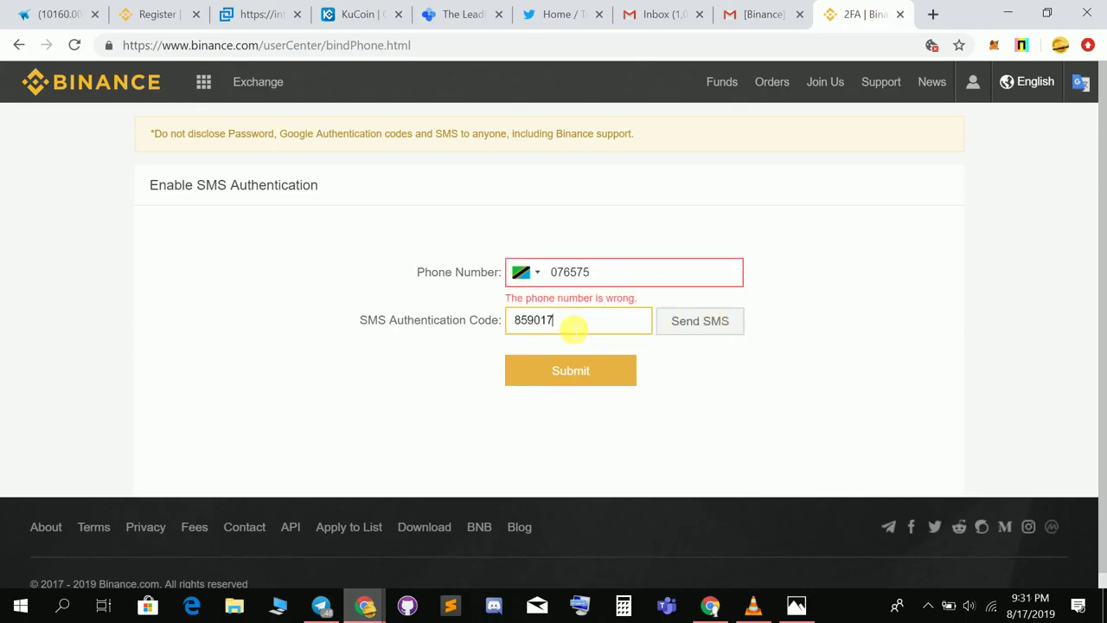
{"action": "left_click", "coordinate": [569, 381]}
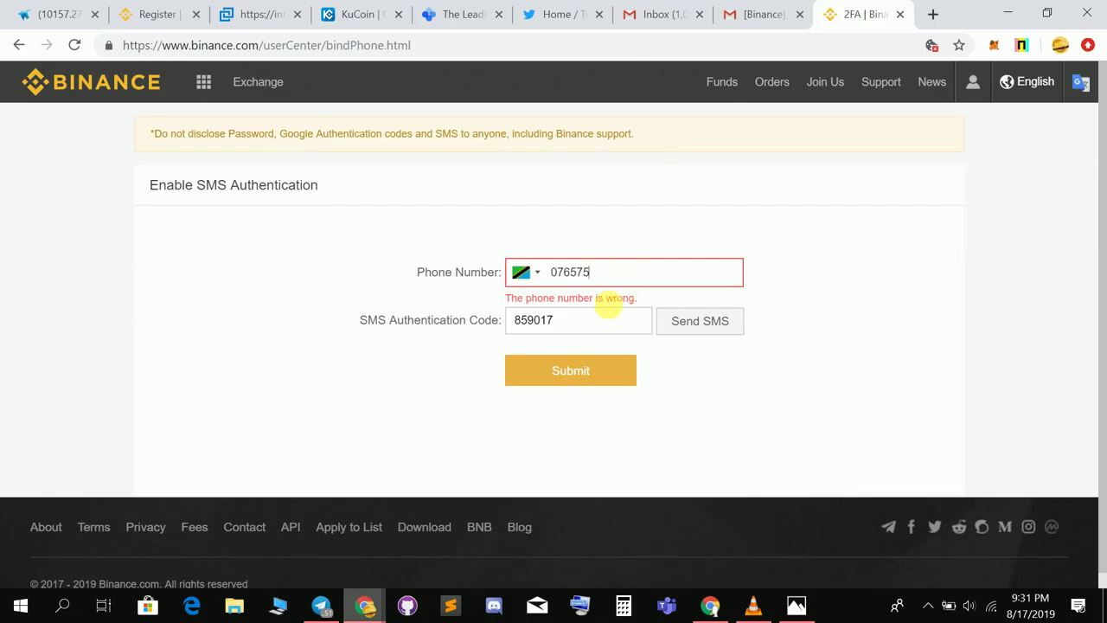
Clear the old verification code and replace the wrong phone number with the correct one
{"action": "left_click", "coordinate": [582, 321]}
{"action": "key", "text": "BackSpace"}
{"action": "key", "text": "BackSpace"}
{"action": "key", "text": "BackSpace"}
{"action": "key", "text": "BackSpace"}
{"action": "key", "text": "BackSpace"}
{"action": "key", "text": "BackSpace"}
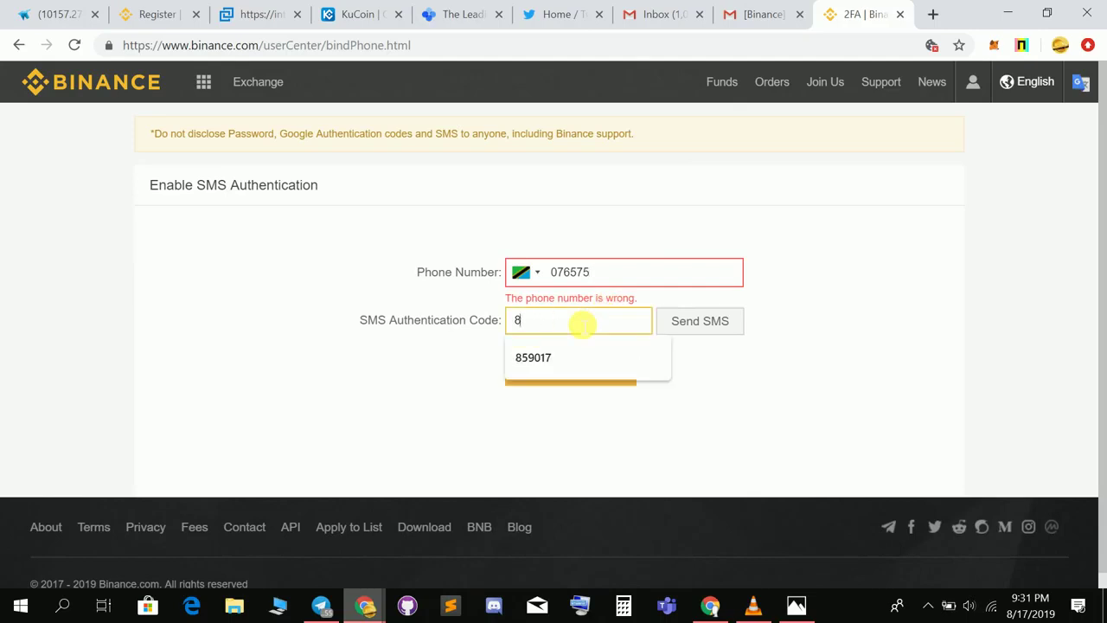
{"action": "left_click", "coordinate": [612, 283]}
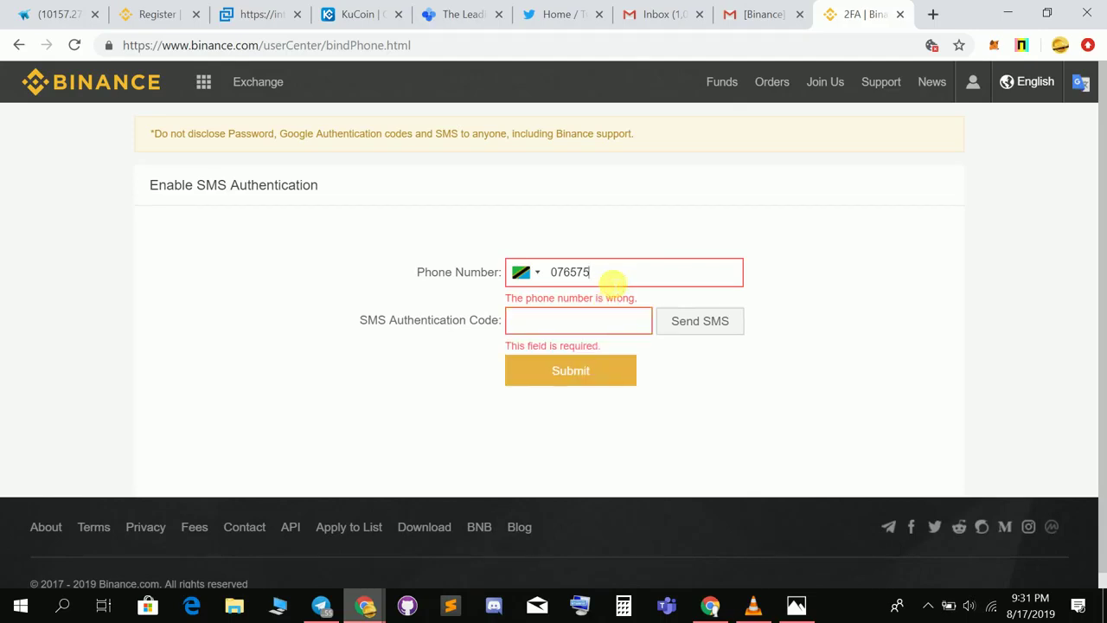
{"action": "key", "text": "BackSpace"}
{"action": "key", "text": "BackSpace"}
{"action": "key", "text": "BackSpace"}
{"action": "key", "text": "BackSpace"}
{"action": "key", "text": "BackSpace"}
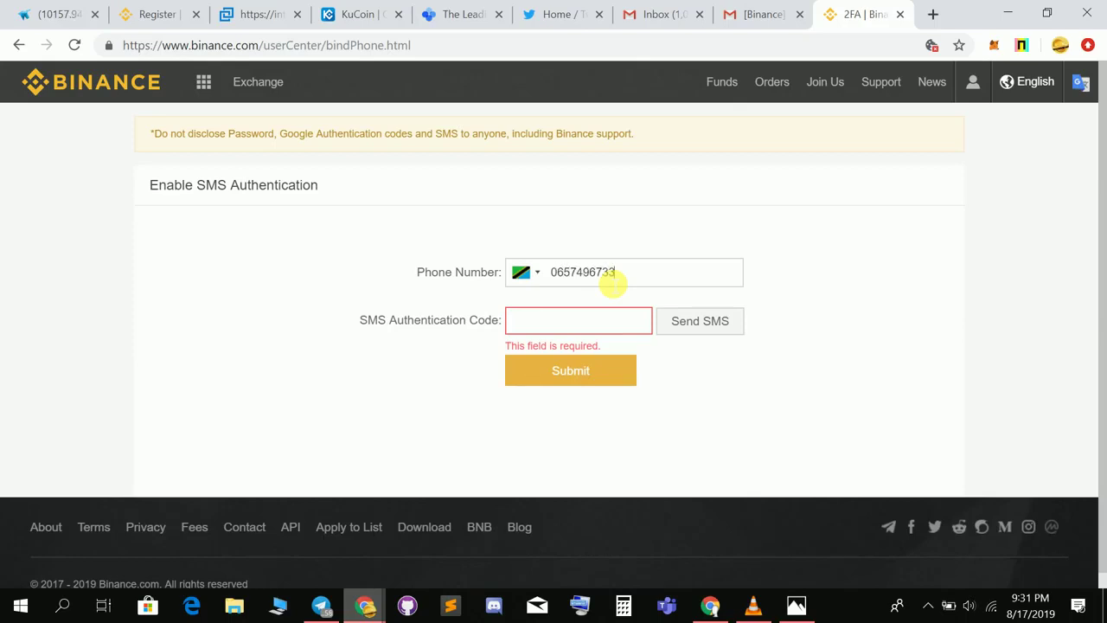
Fix the phone number's last digit and request an SMS verification code
{"action": "left_click", "coordinate": [567, 329]}
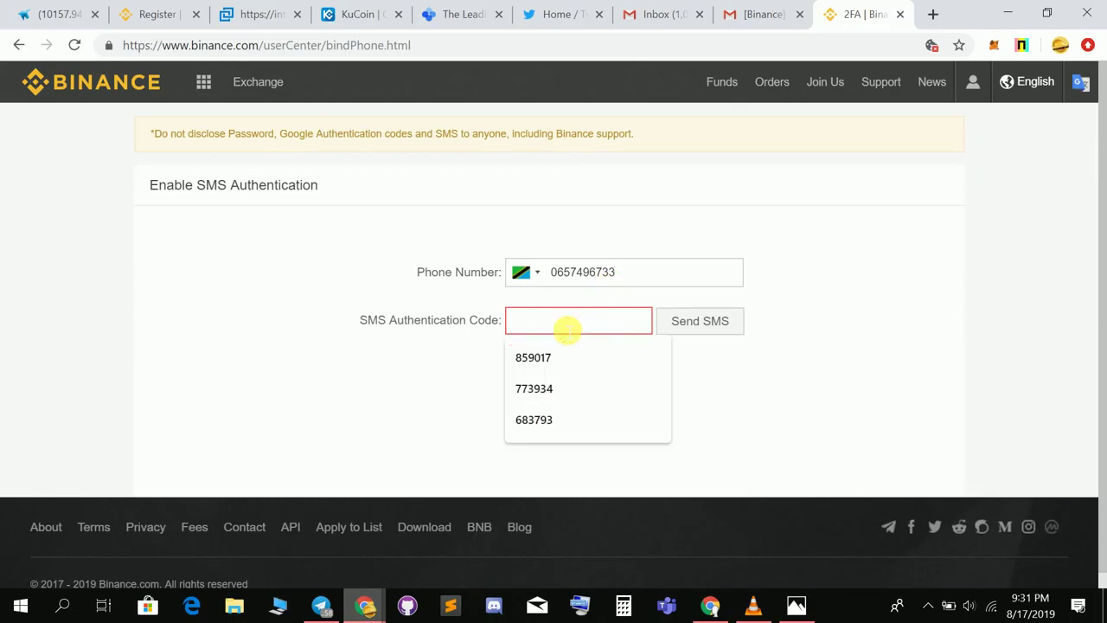
{"action": "left_click", "coordinate": [632, 276]}
{"action": "key", "text": "BackSpace"}
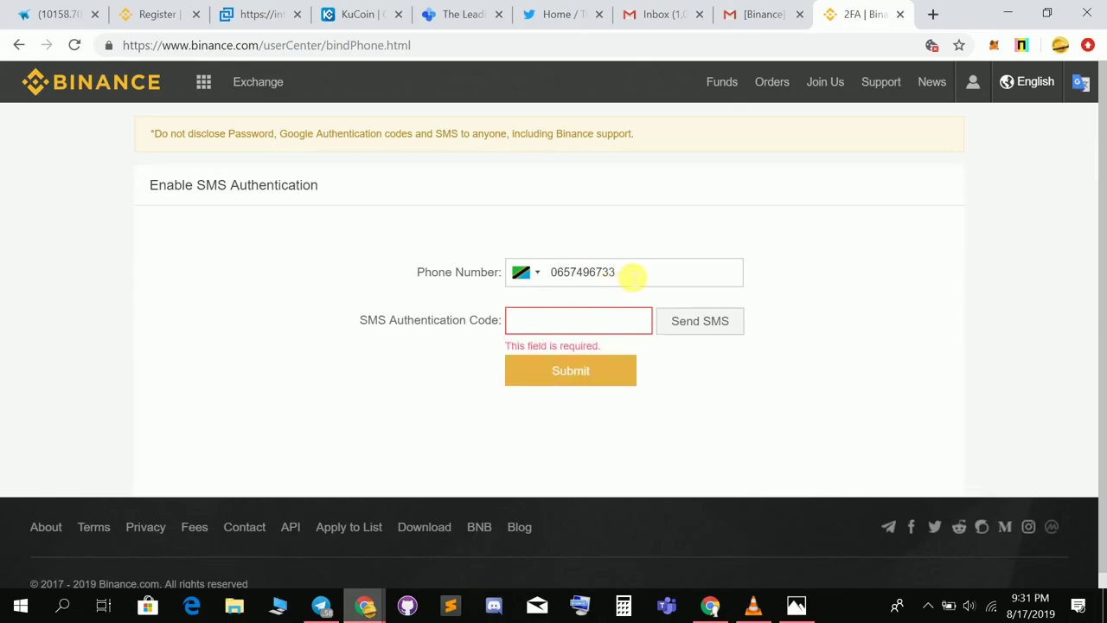
{"action": "type", "text": "3"}
{"action": "left_click", "coordinate": [564, 322]}
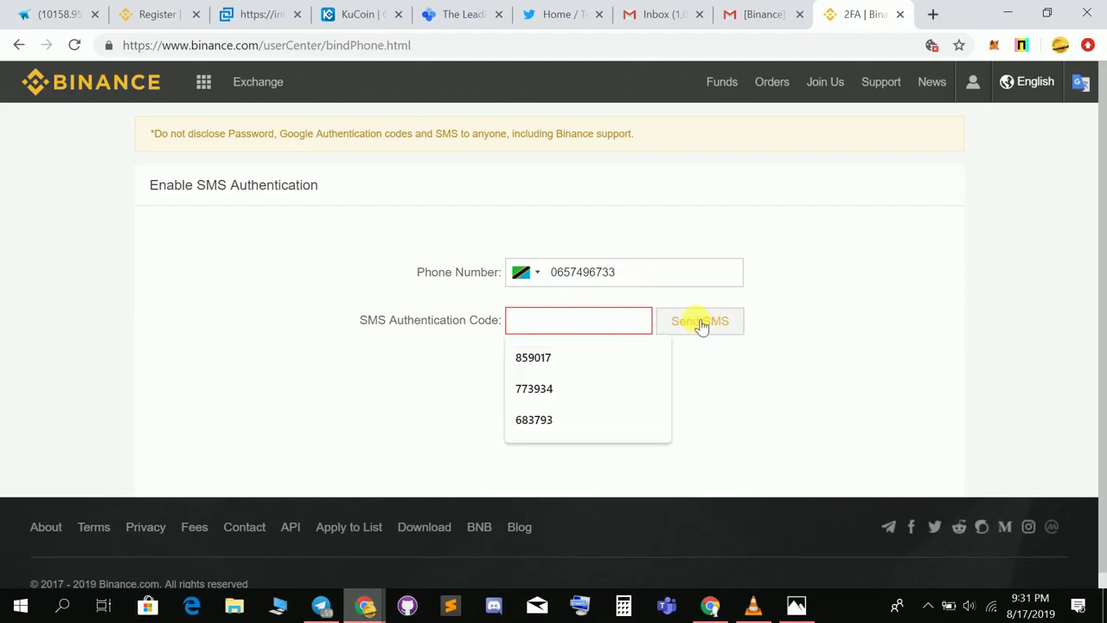
{"action": "left_click", "coordinate": [705, 322]}
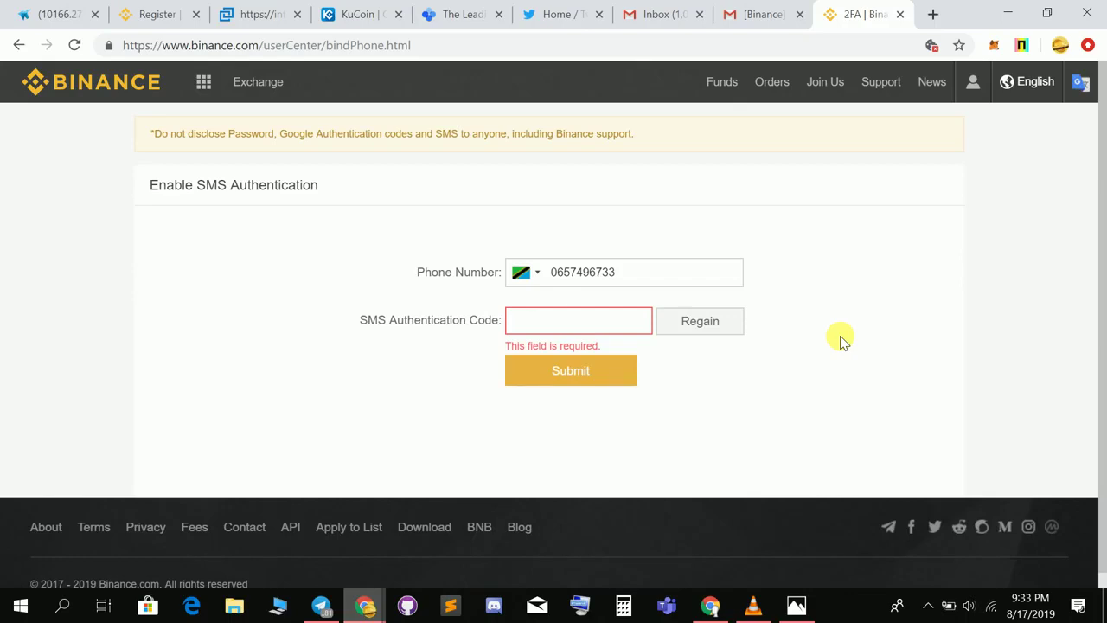
Request a fresh SMS code, enter the received code, and submit to enable SMS authentication
{"action": "left_click", "coordinate": [701, 319]}
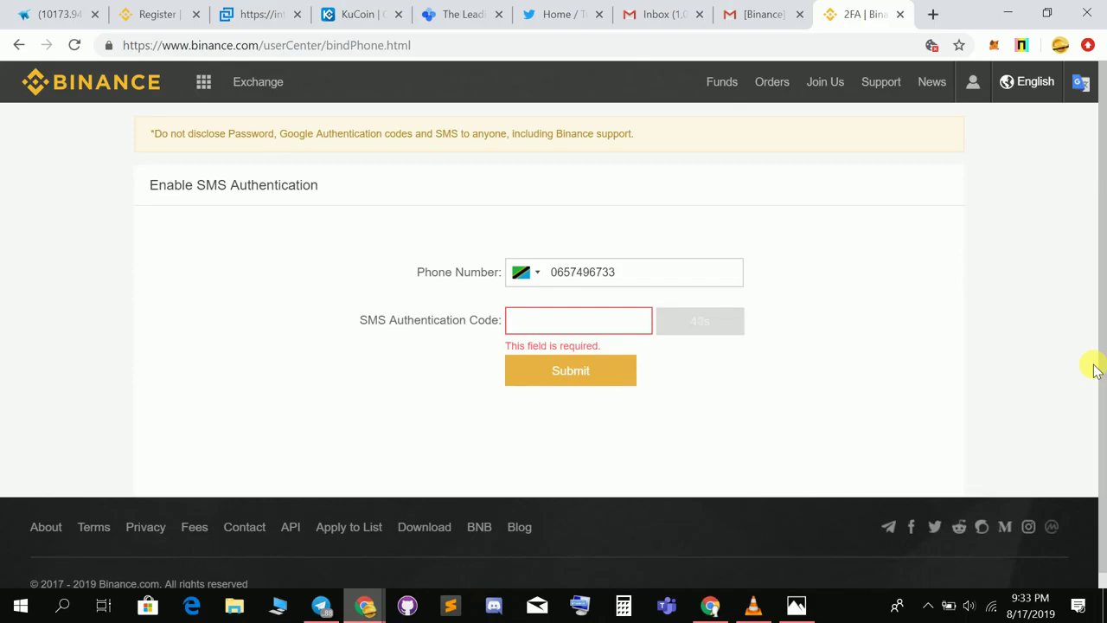
{"action": "left_click", "coordinate": [584, 321]}
{"action": "left_click", "coordinate": [585, 321]}
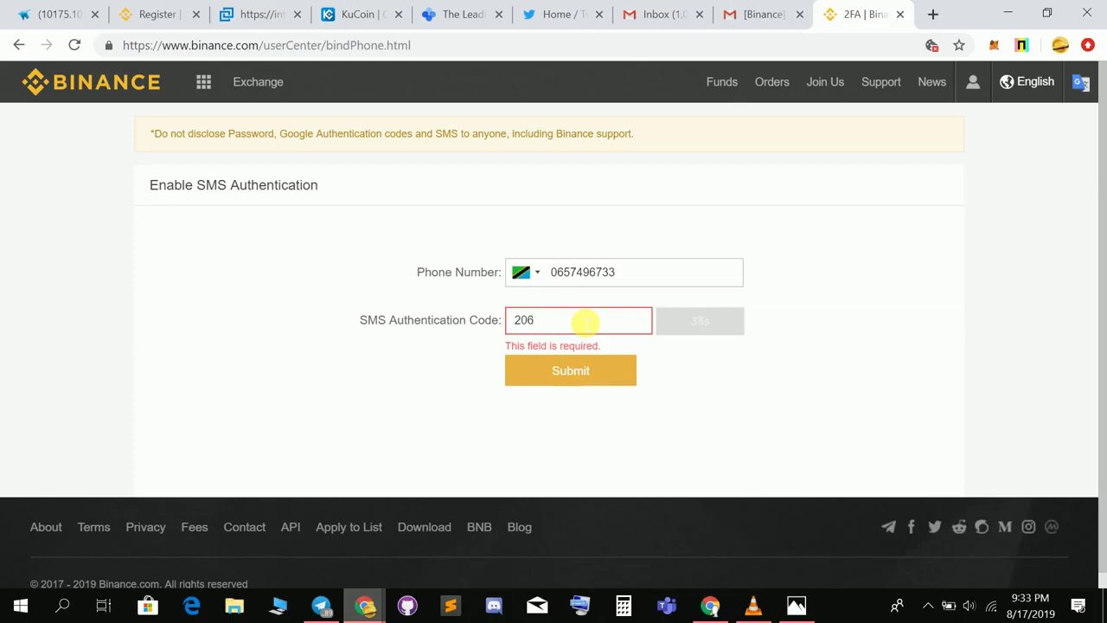
{"action": "left_click", "coordinate": [564, 380]}
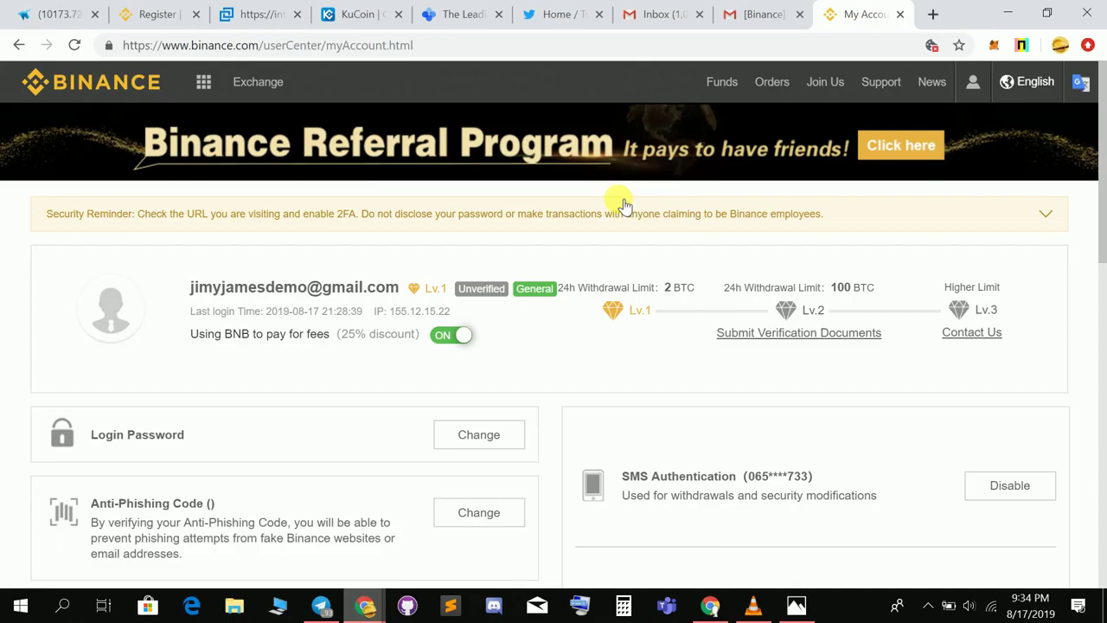
Log out of the account and close the Register page
{"action": "mouse_move", "coordinate": [972, 81]}
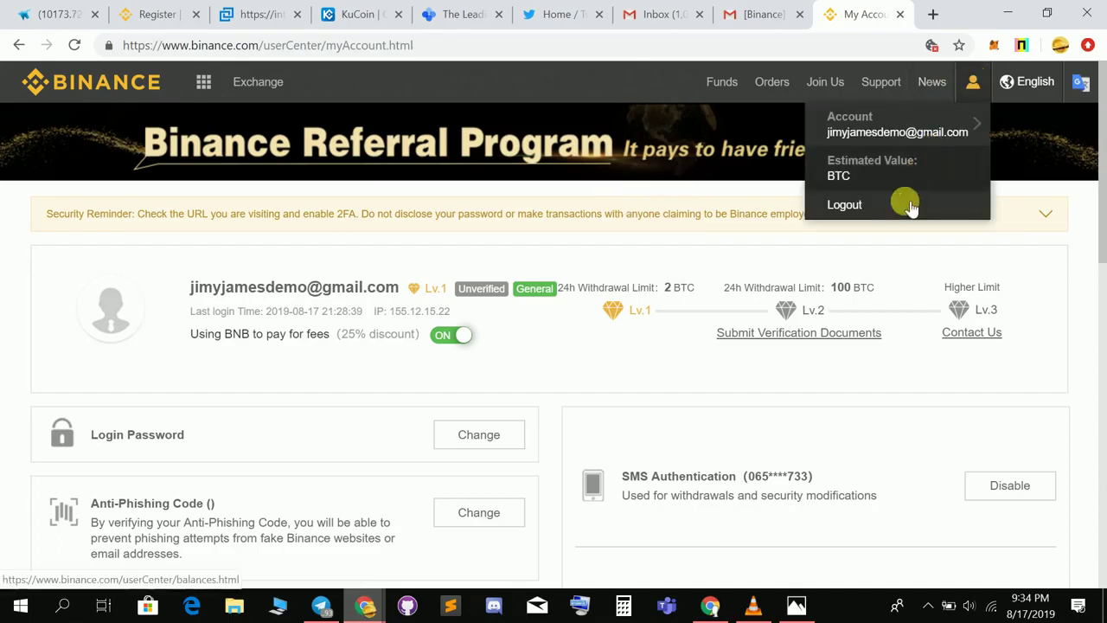
{"action": "left_click", "coordinate": [873, 208]}
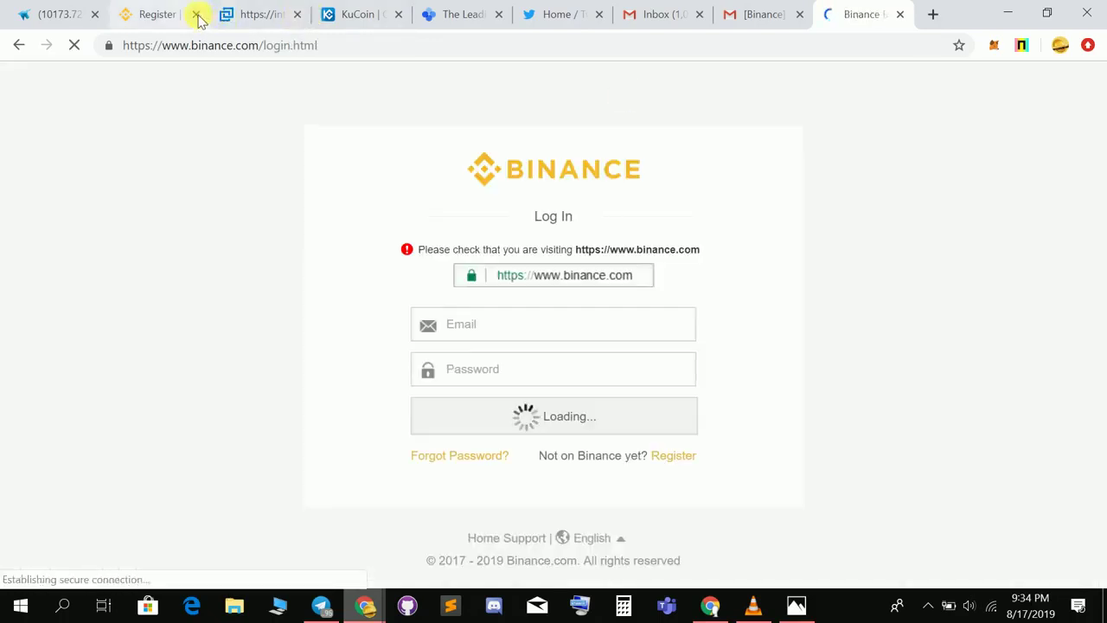
{"action": "left_click", "coordinate": [198, 14]}
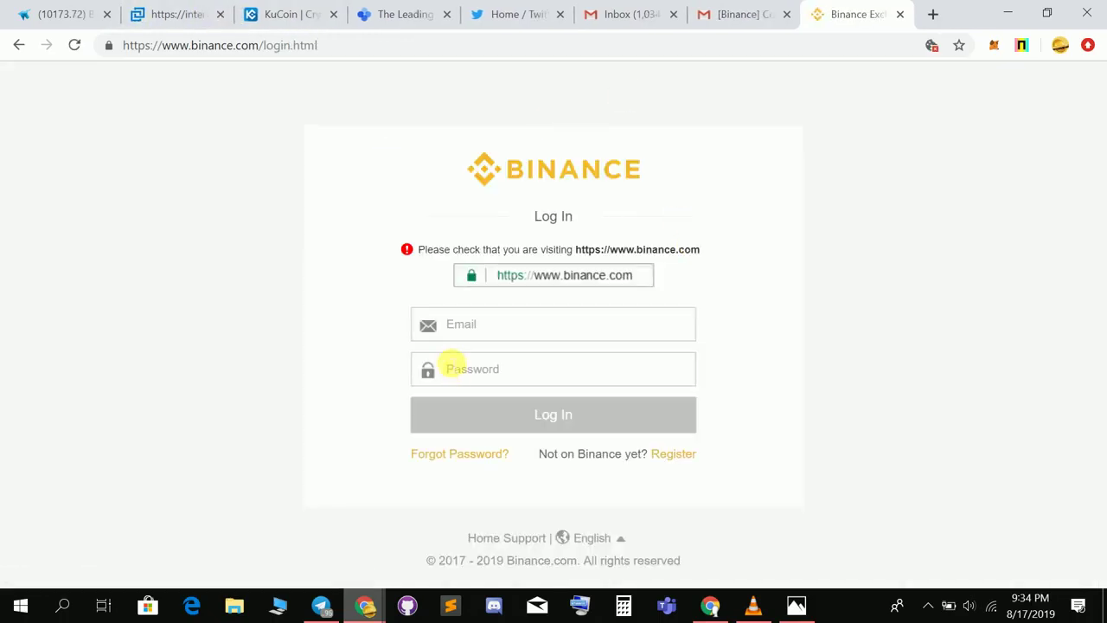
Sign in with the saved email and the account password, then slide the puzzle captcha
{"action": "left_click", "coordinate": [450, 323]}
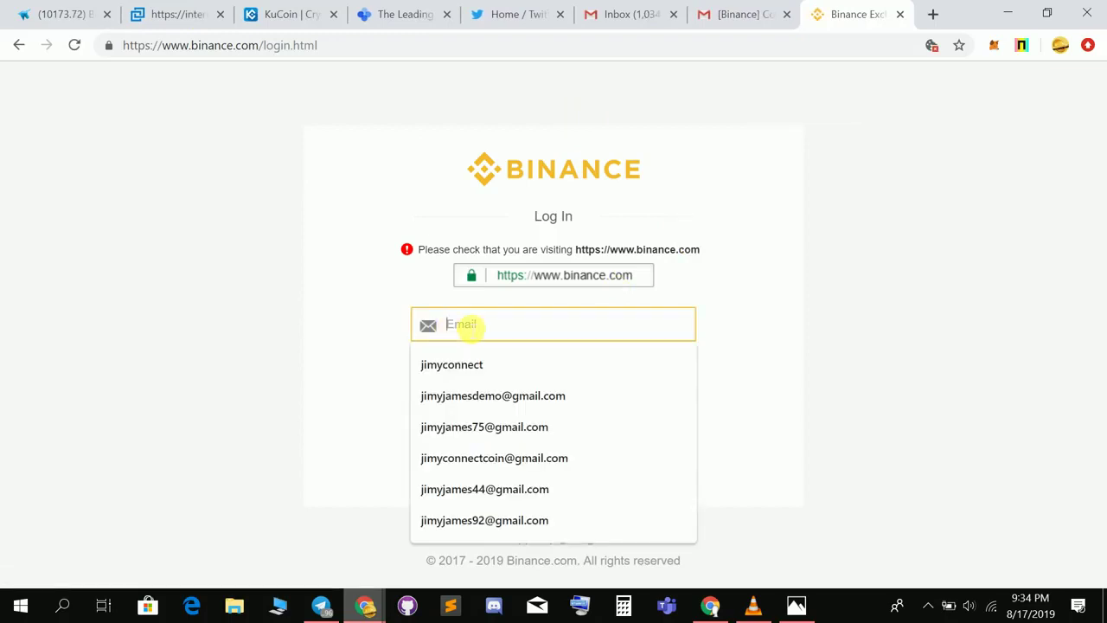
{"action": "left_click", "coordinate": [465, 397]}
{"action": "left_click", "coordinate": [469, 383]}
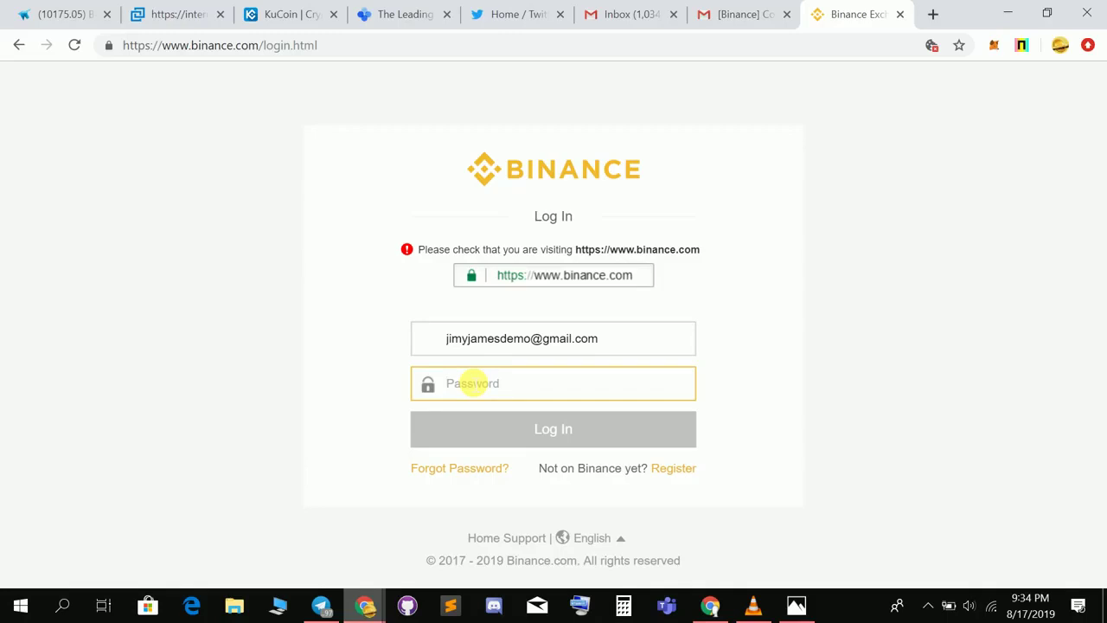
{"action": "type", "text": "*******"}
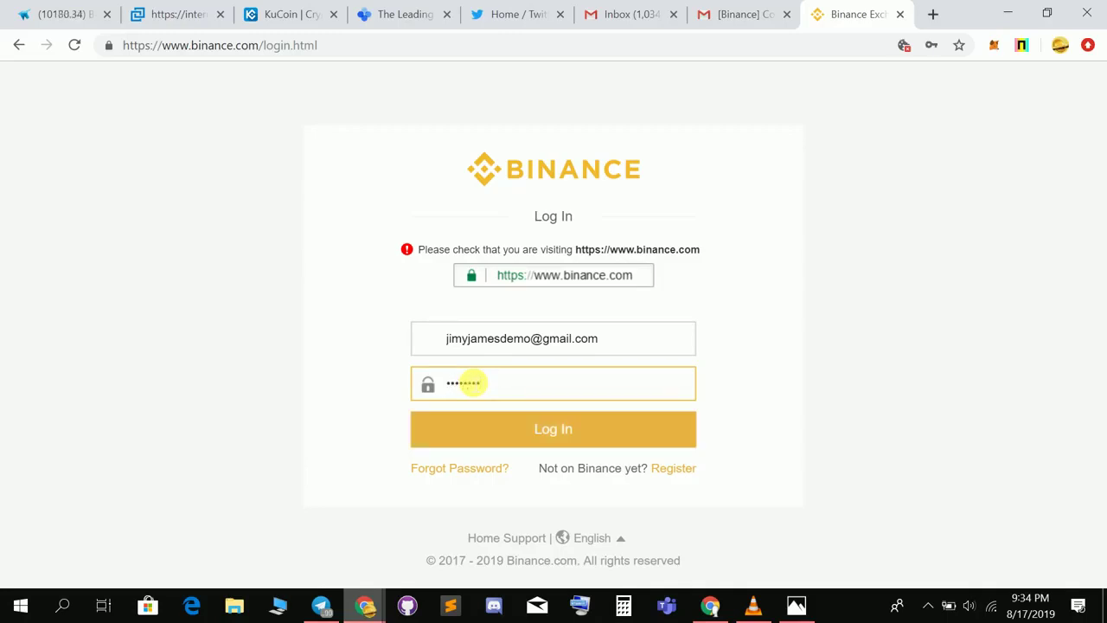
{"action": "type", "text": "****"}
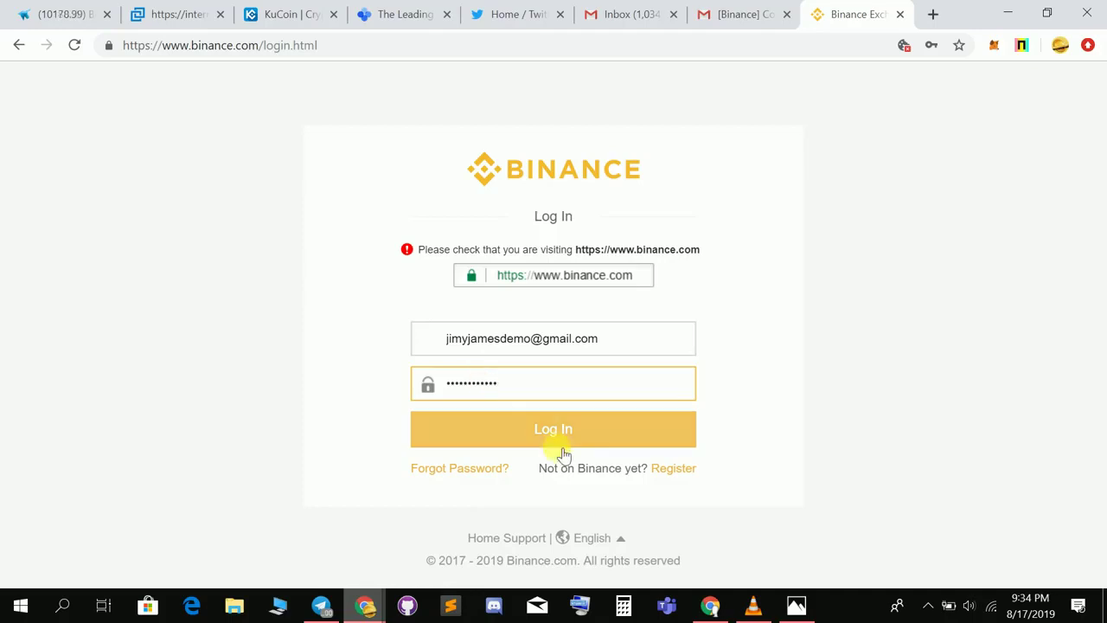
{"action": "left_click", "coordinate": [507, 443]}
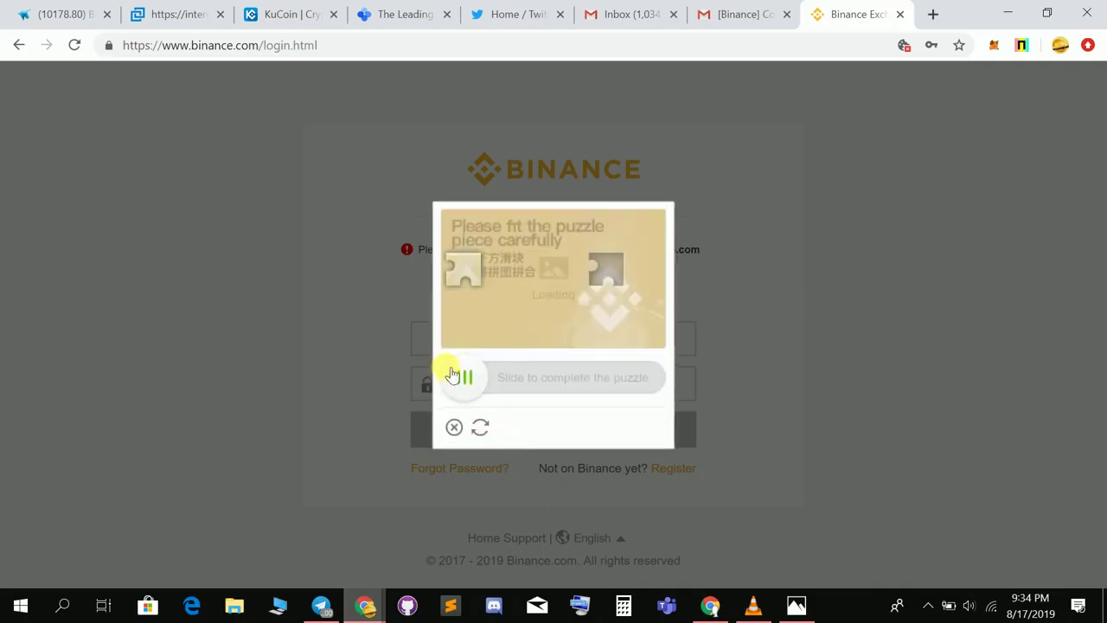
{"action": "left_click_drag", "start_coordinate": [463, 377], "coordinate": [607, 370]}
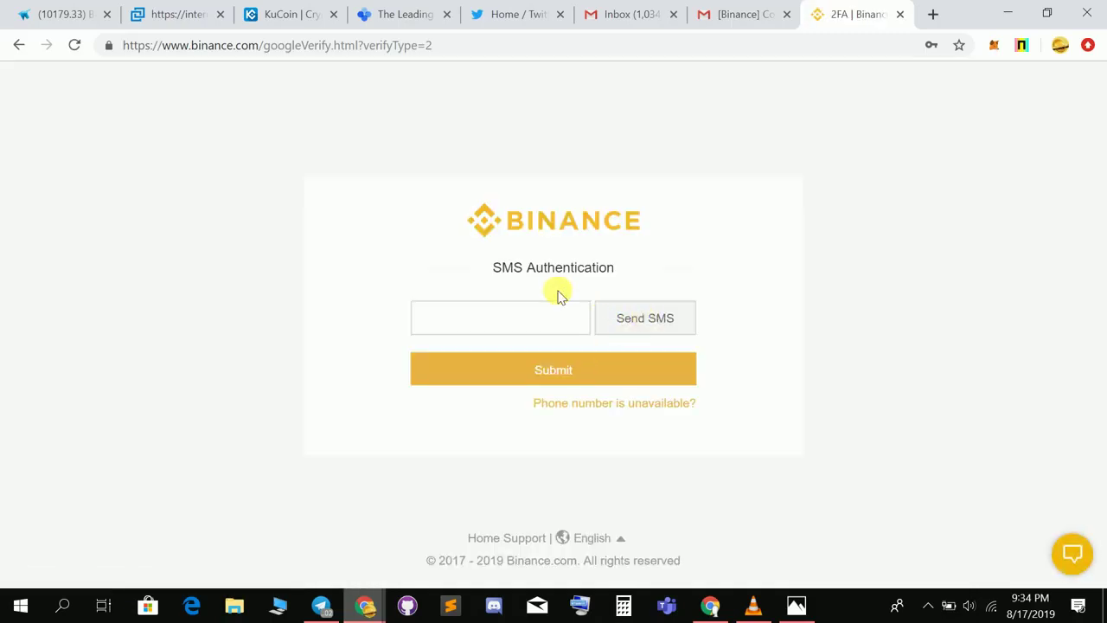
Request the login SMS code and type the received code into the verification field
{"action": "left_click", "coordinate": [529, 314]}
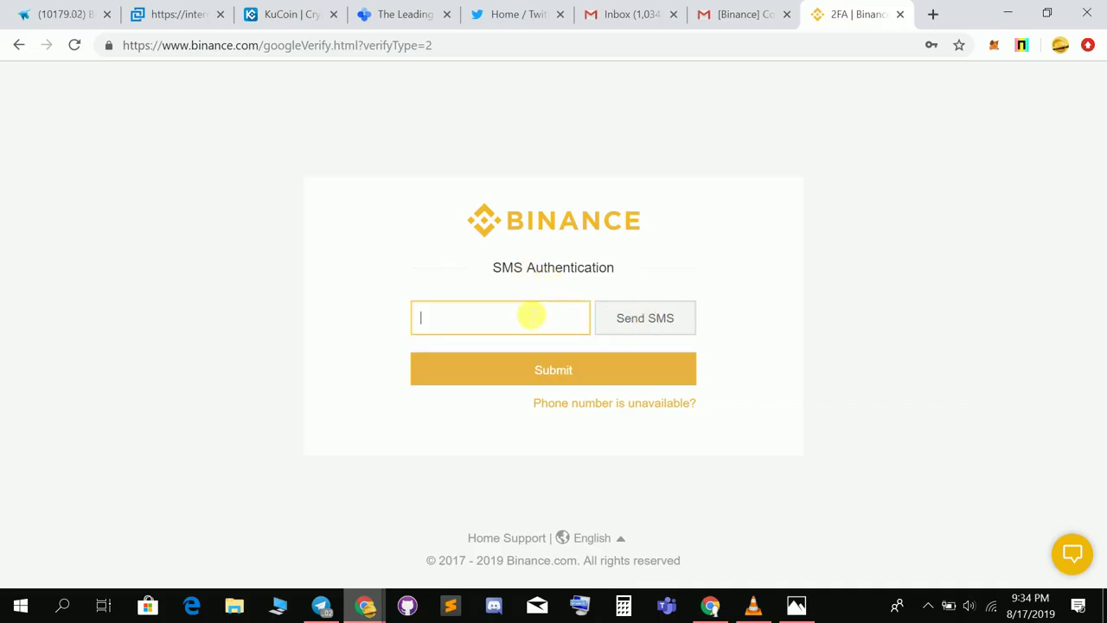
{"action": "left_click", "coordinate": [651, 322]}
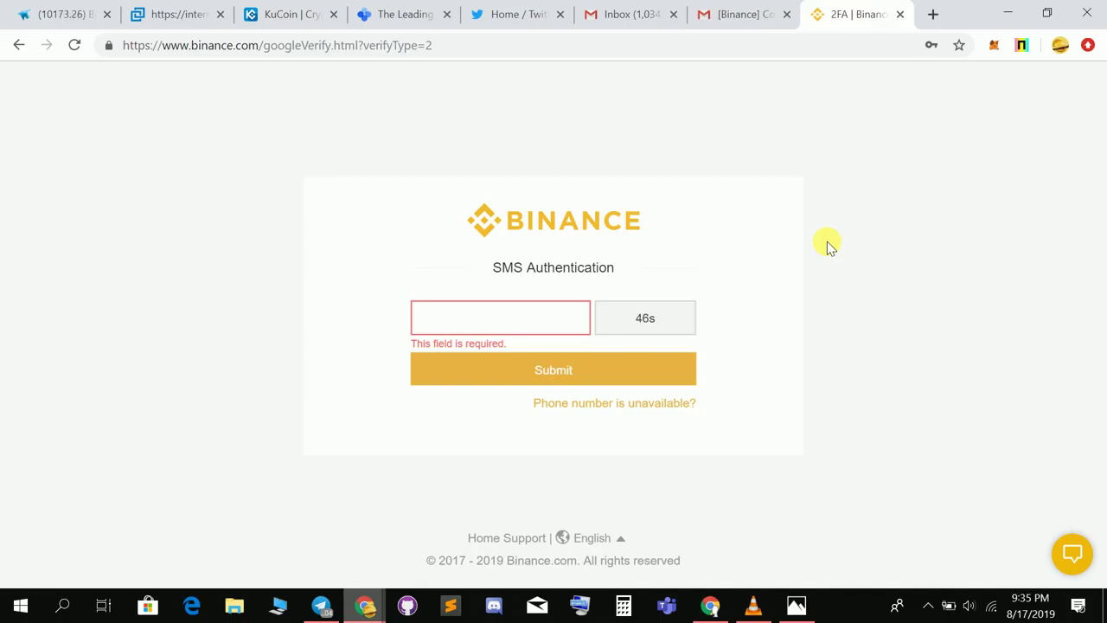
{"action": "left_click", "coordinate": [459, 322]}
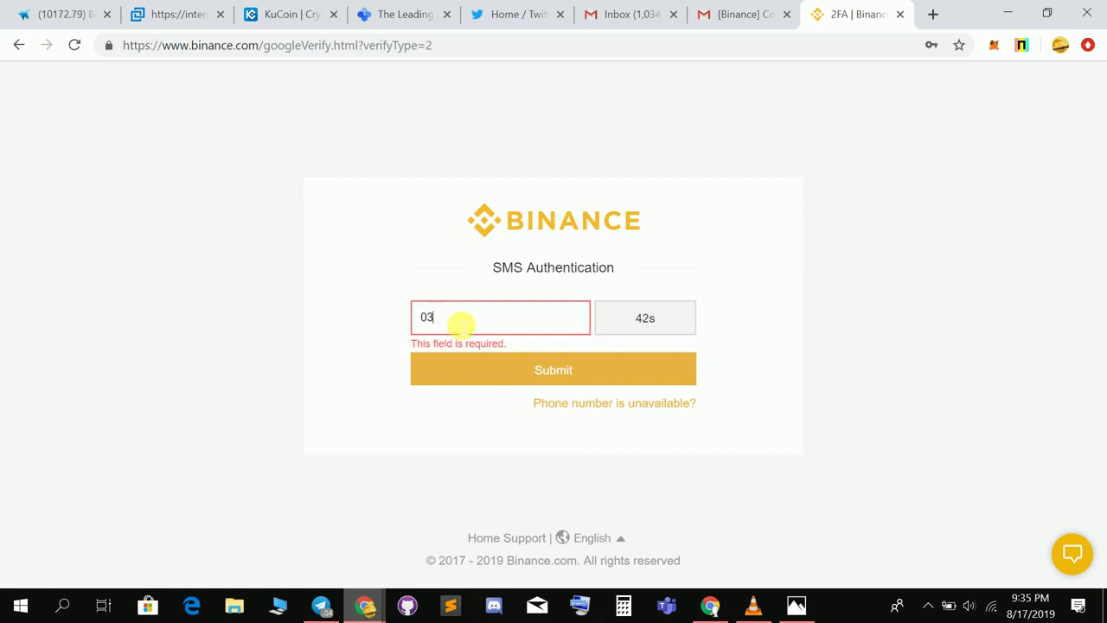
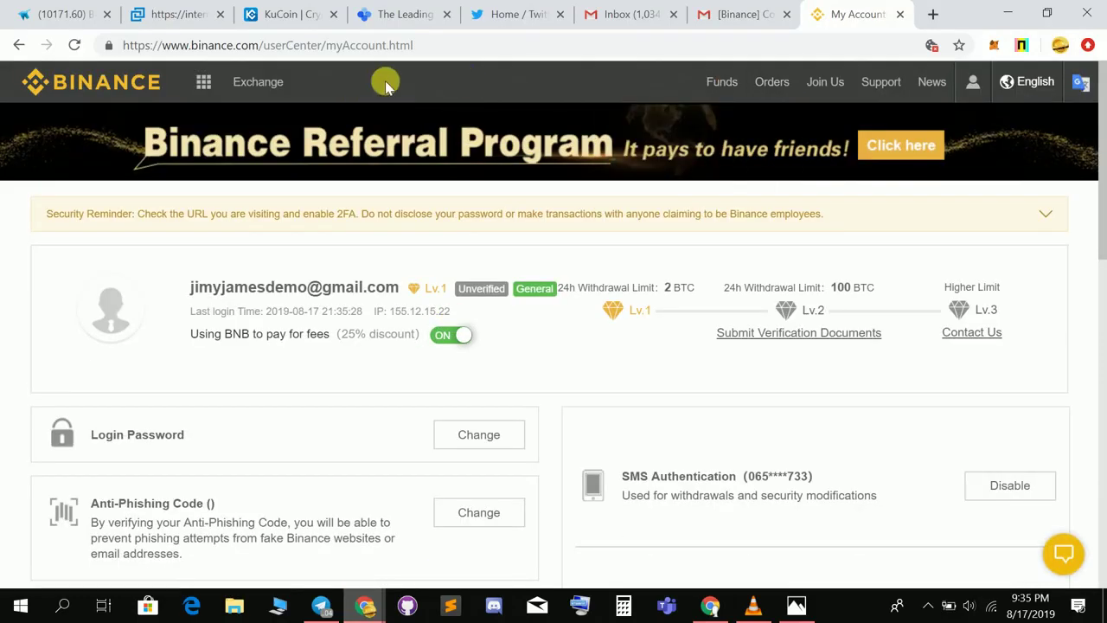
Open Exchange > Advanced trading and dismiss the new-site preview banner
{"action": "mouse_move", "coordinate": [249, 81]}
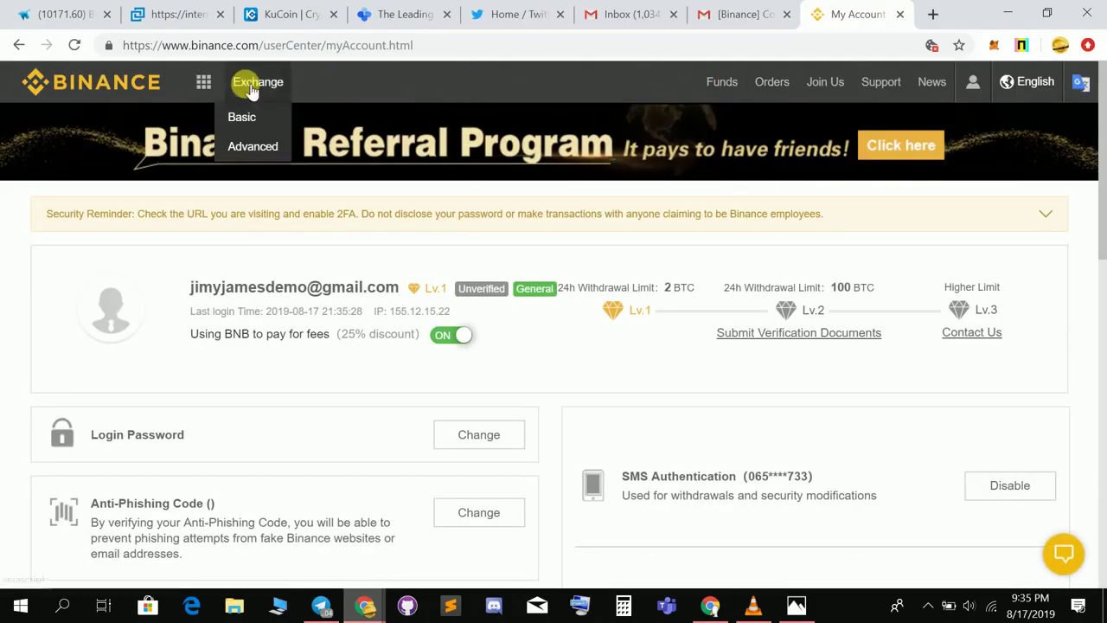
{"action": "left_click", "coordinate": [248, 143]}
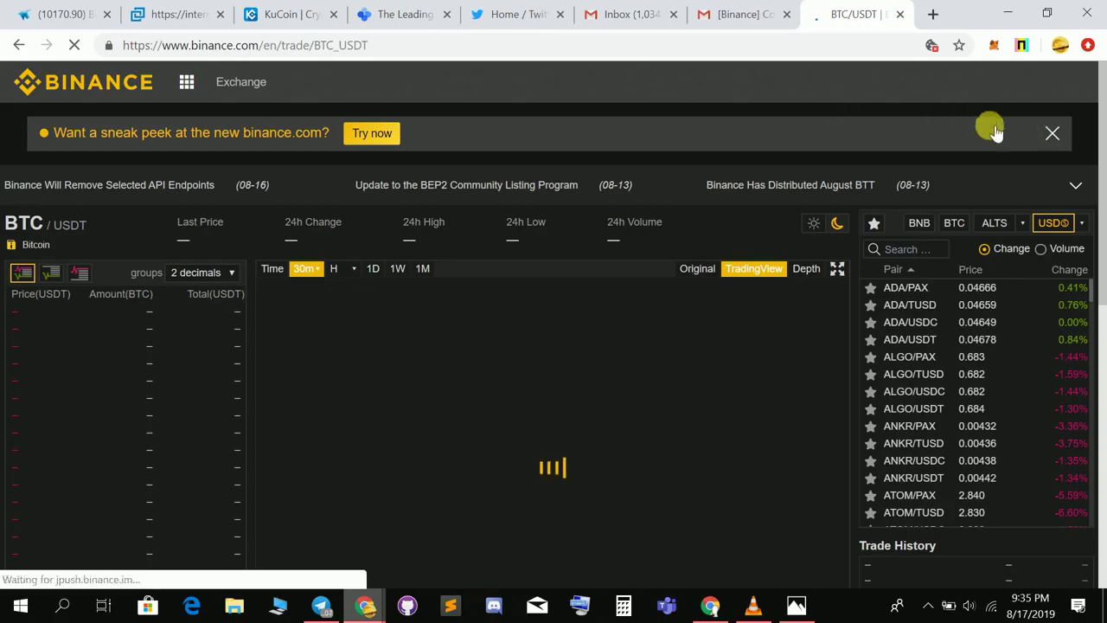
{"action": "left_click", "coordinate": [1055, 133]}
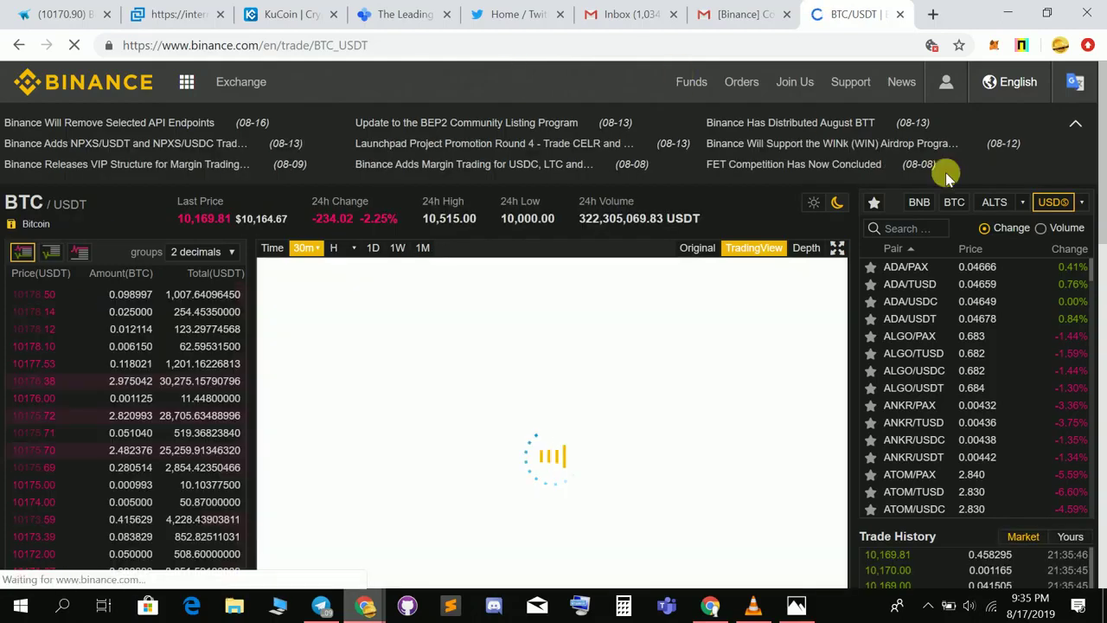
Sort pairs by biggest 24h gain, open NULS/USDT, then view the failed-2FA screenshot
{"action": "left_click", "coordinate": [1059, 252]}
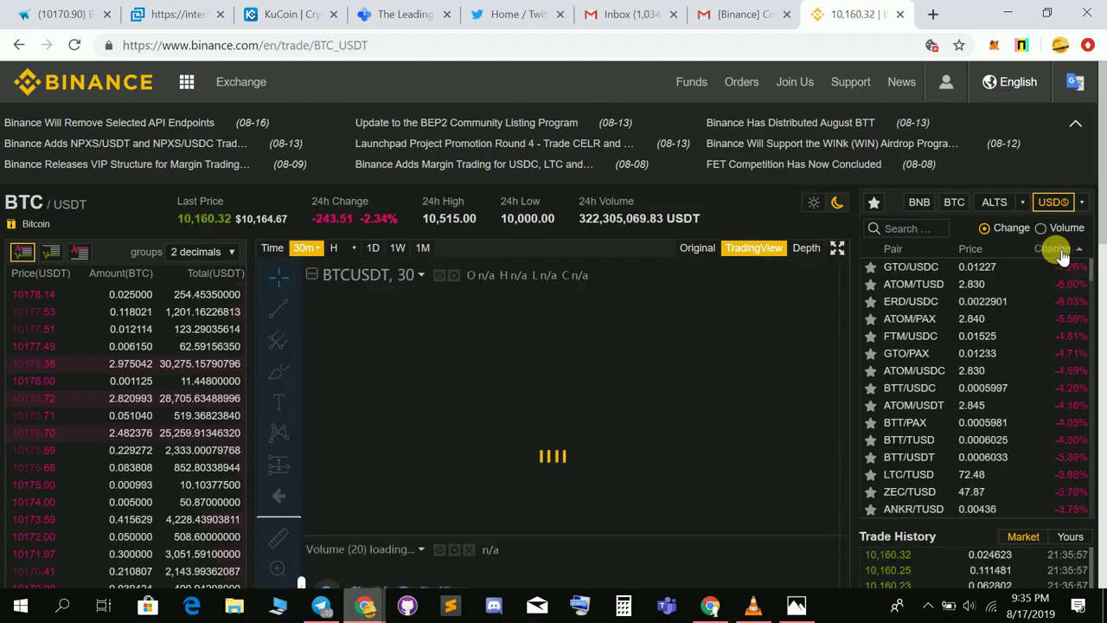
{"action": "left_click", "coordinate": [1060, 249]}
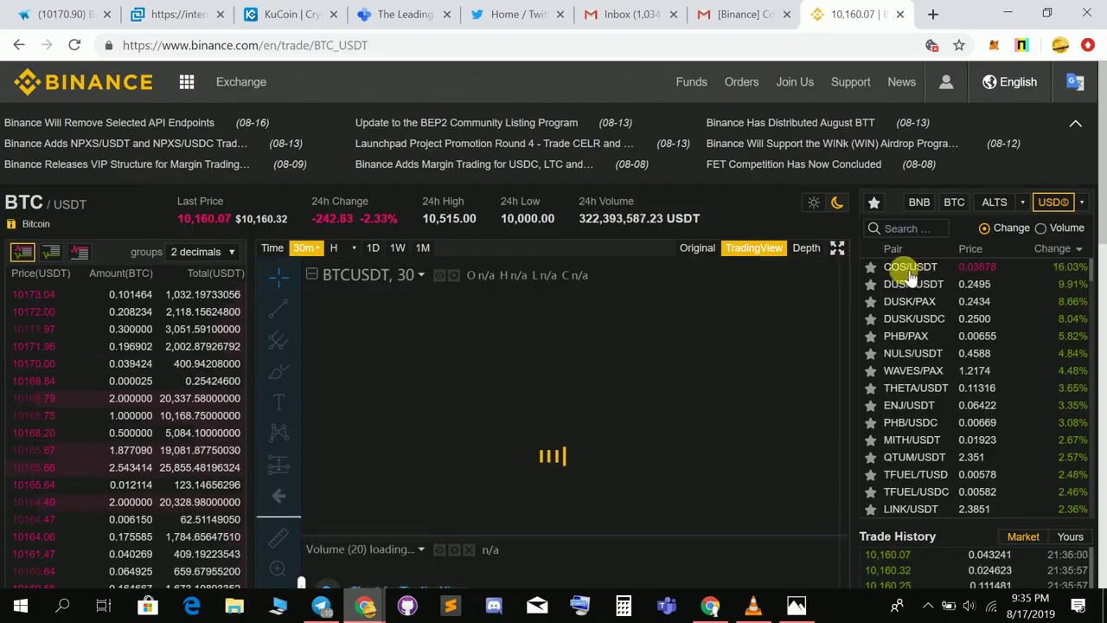
{"action": "left_click", "coordinate": [914, 354]}
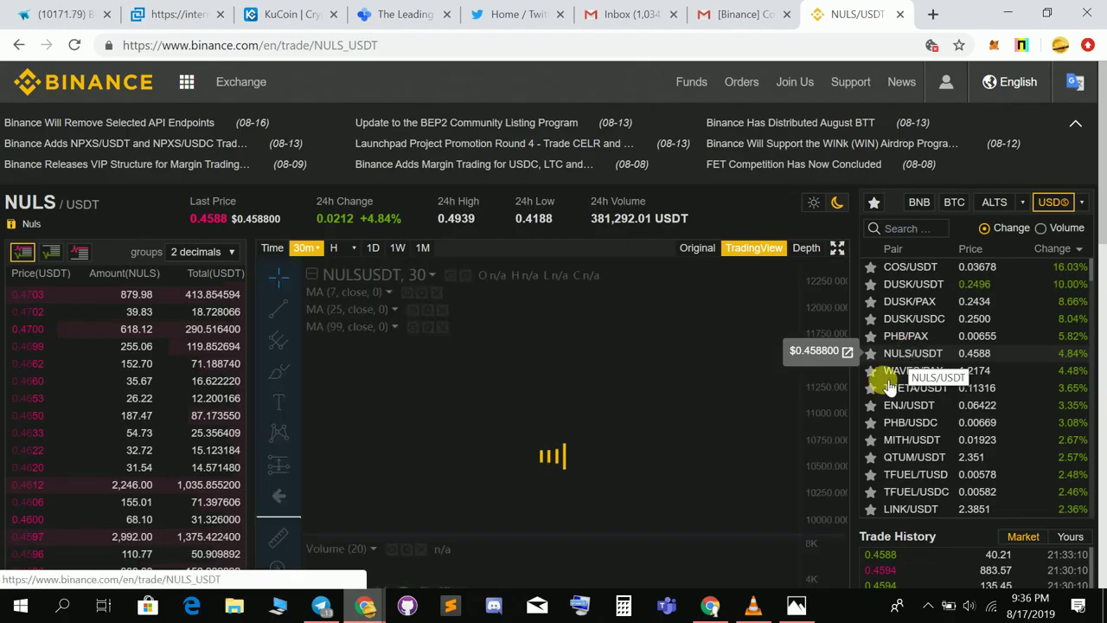
{"action": "left_click", "coordinate": [796, 608]}
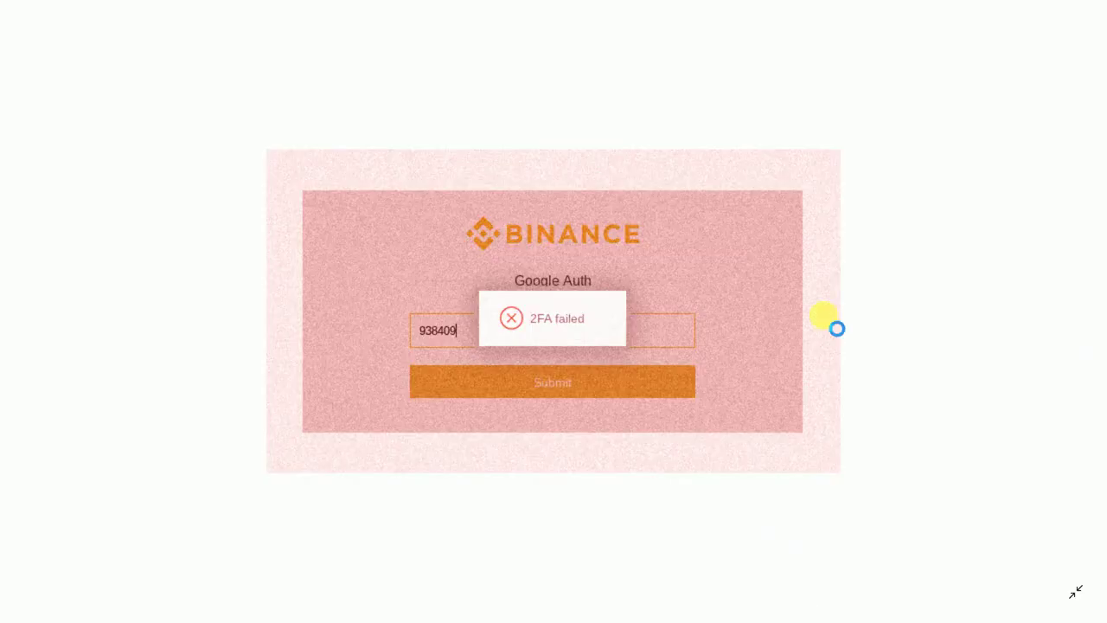